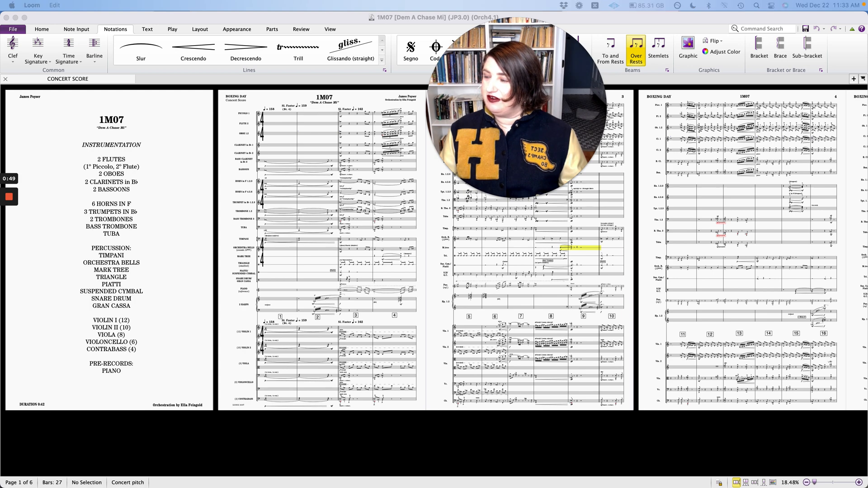
Switch to Preview and view the photo of the tablet's command-button layout, IMG_1755.jpg.
key("super+Tab")
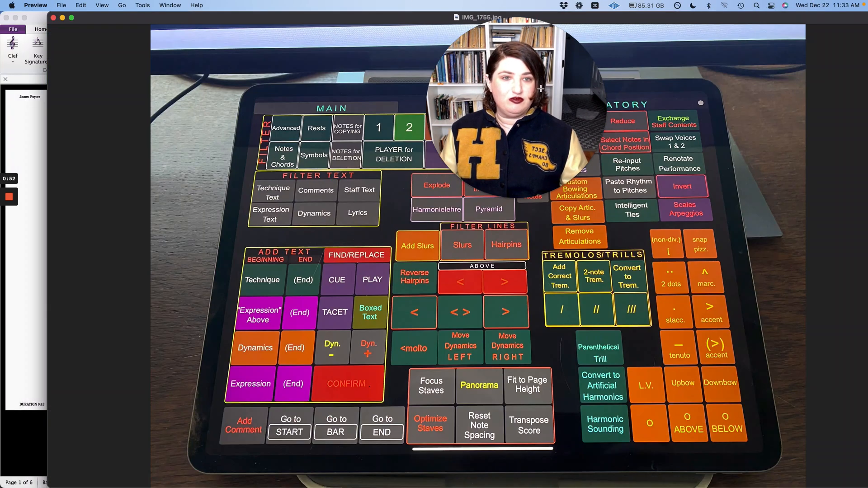
left_click_drag(541, 89, 128, 77)
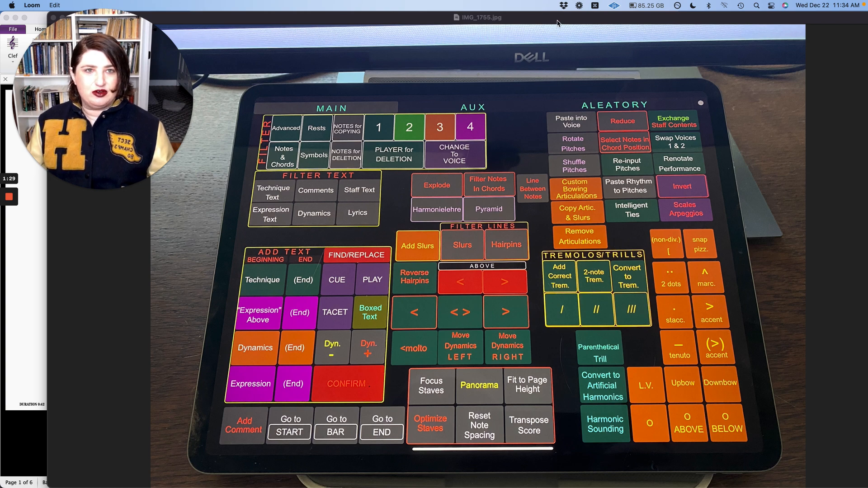
Return to the 1M07 score in Sibelius and view bar 3 of the Horn in F 1.2.3 staff up close.
key("ctrl+Right")
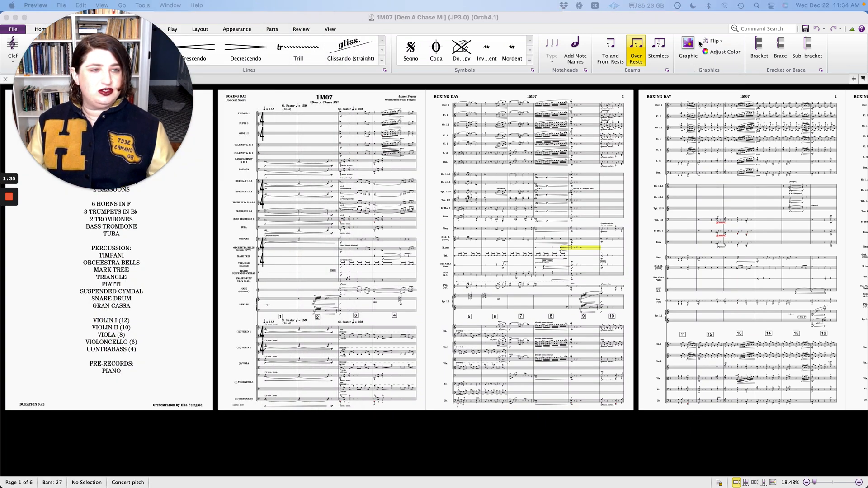
left_click(701, 28)
mouse_move(387, 457)
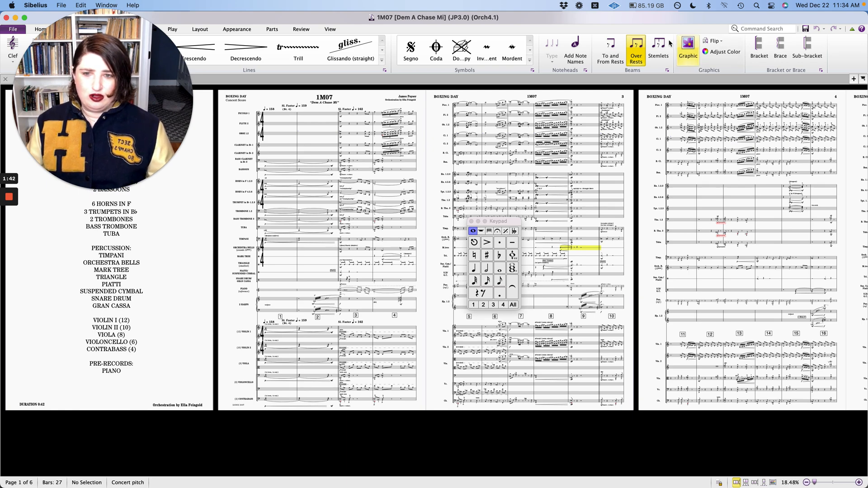
left_click(356, 183)
scroll(355, 183, "up", 2)
scroll(356, 182, "up", 8)
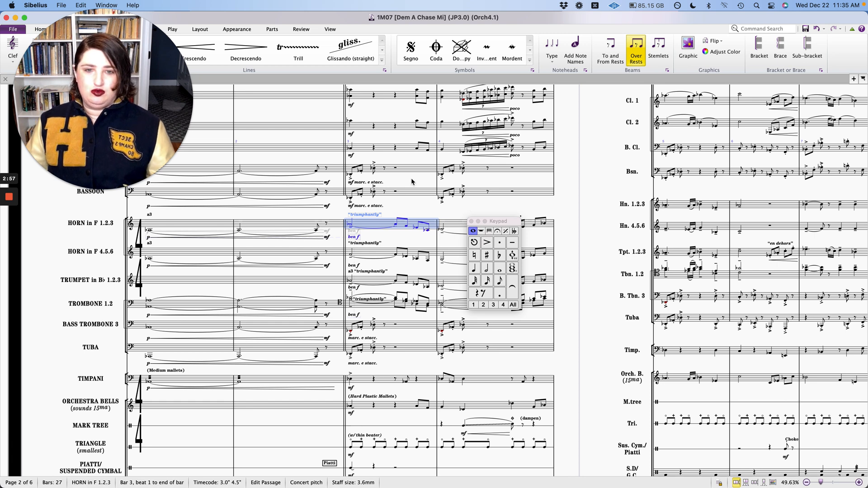
key("Escape")
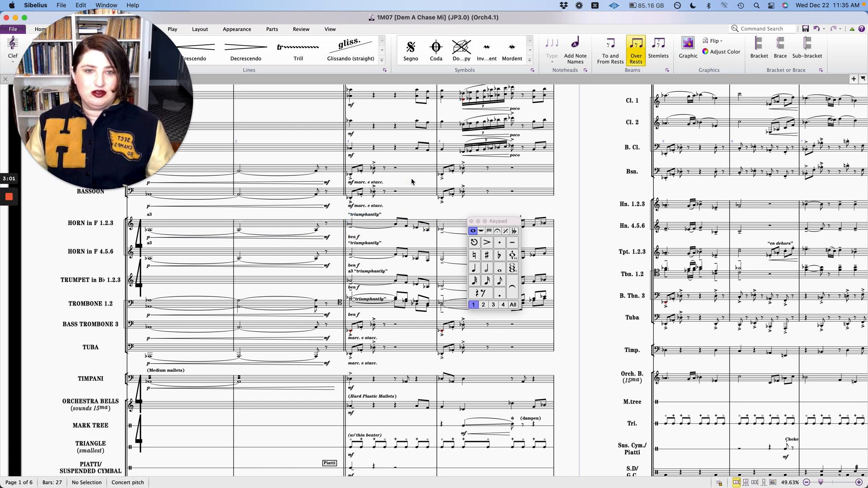
Review the woodwind writing through page 3 and select the Piccolo 1 hairpin in bar 8.
scroll(412, 182, "up", 5)
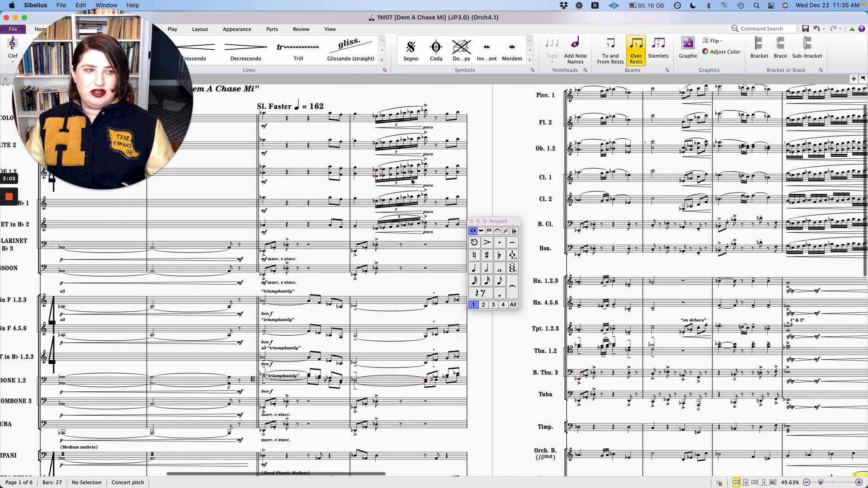
scroll(412, 182, "right", 3)
scroll(411, 182, "up", 1)
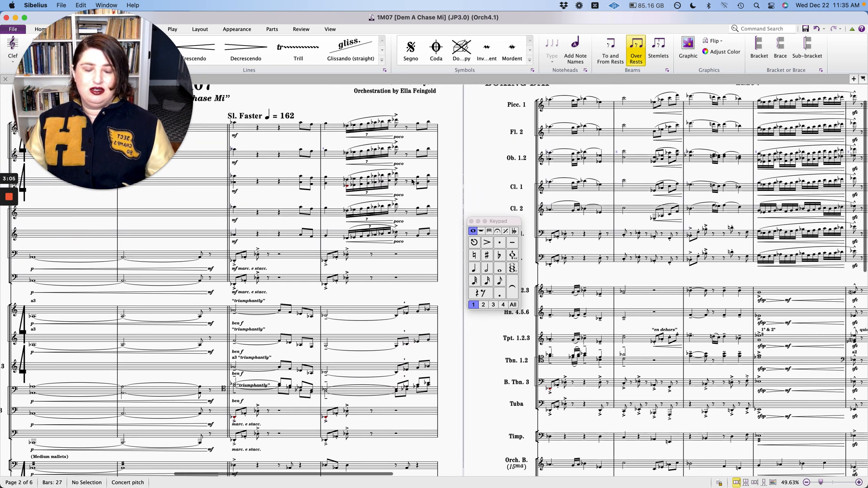
scroll(411, 182, "right", 10)
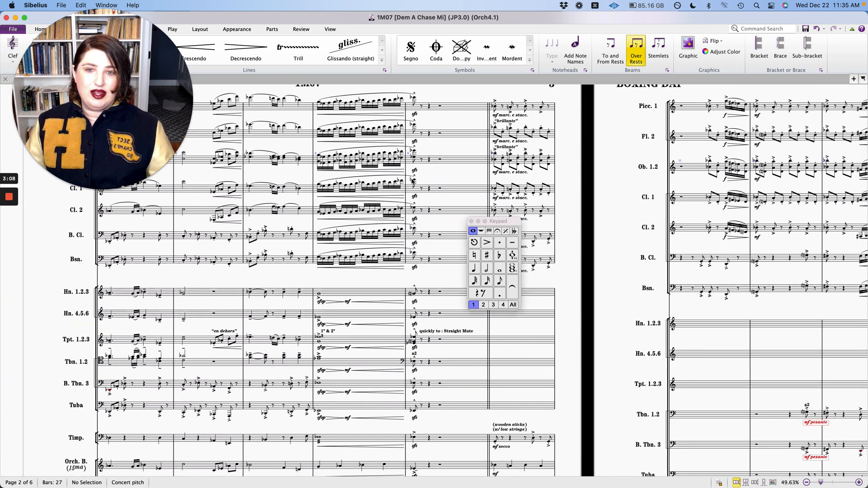
left_click(371, 114)
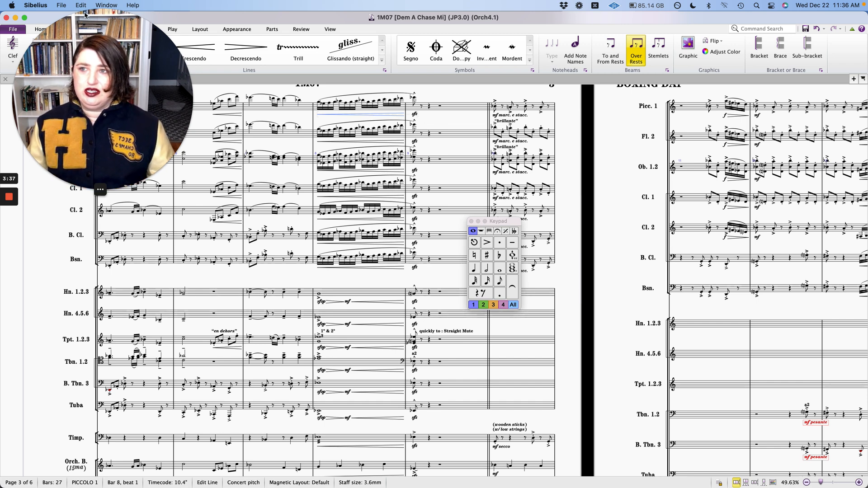
Select bar 5 of the Oboe 1.2 staff and view the surrounding score pages together.
left_click_drag(172, 91, 760, 93)
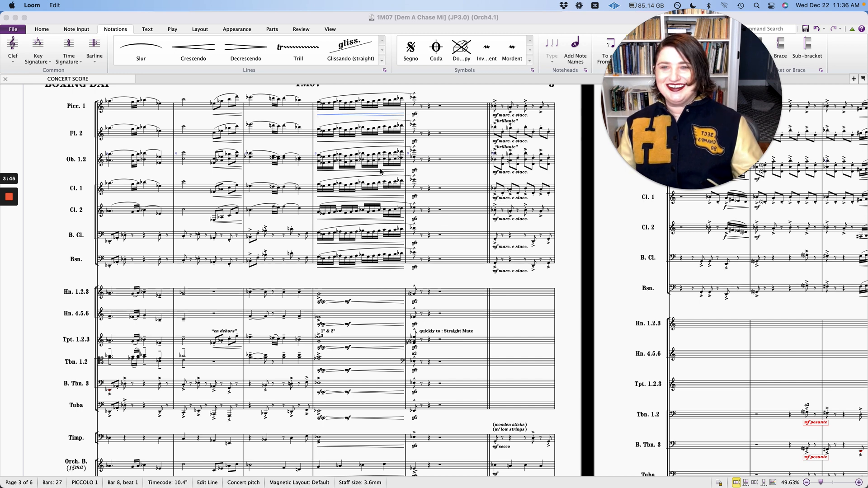
scroll(375, 171, "left", 10)
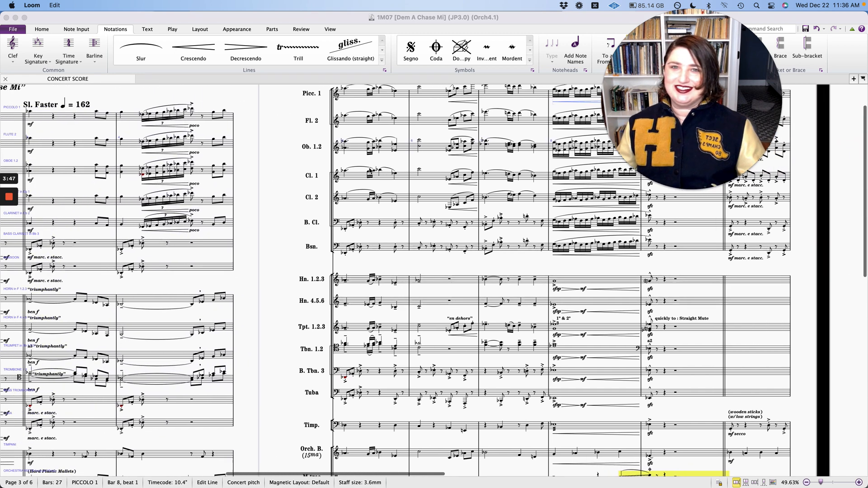
scroll(369, 171, "left", 1)
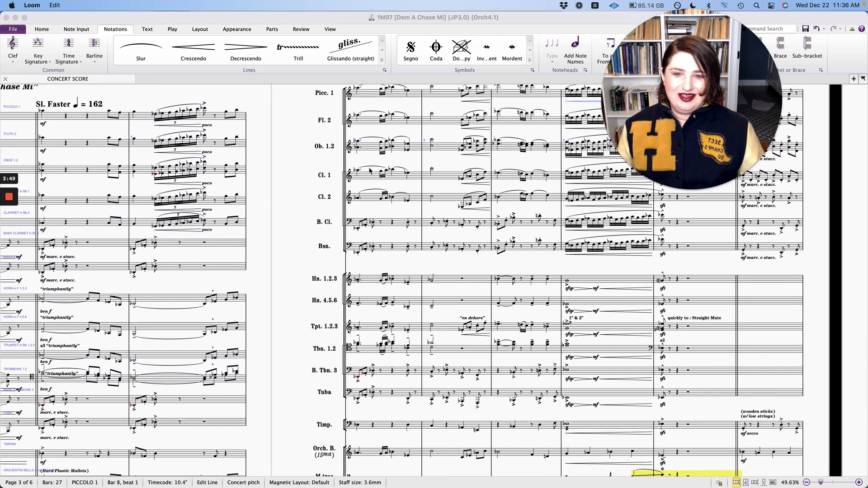
left_click(401, 147)
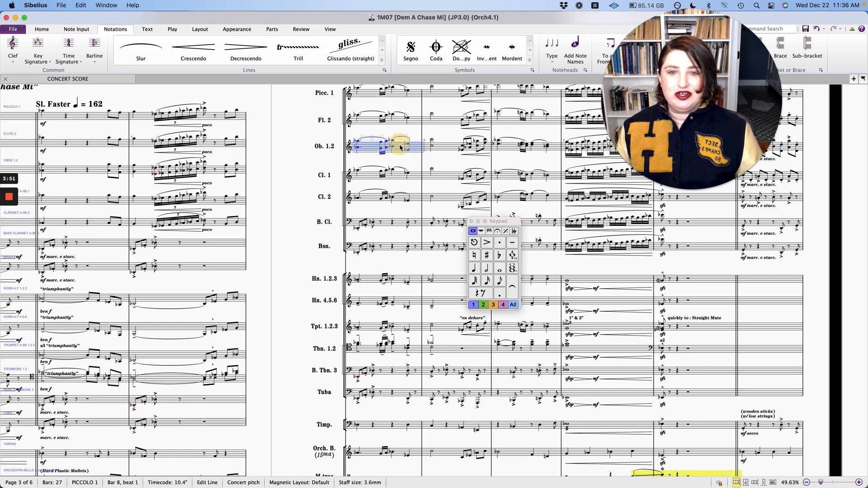
scroll(400, 147, "down", 5)
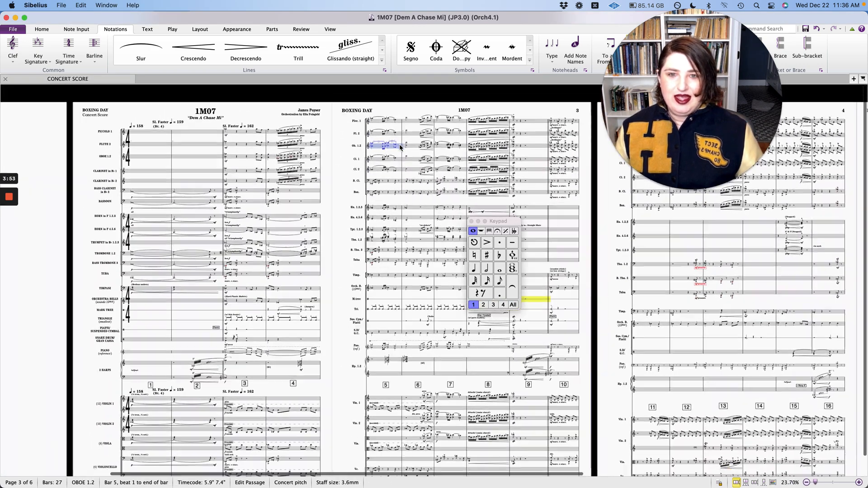
scroll(400, 147, "down", 2)
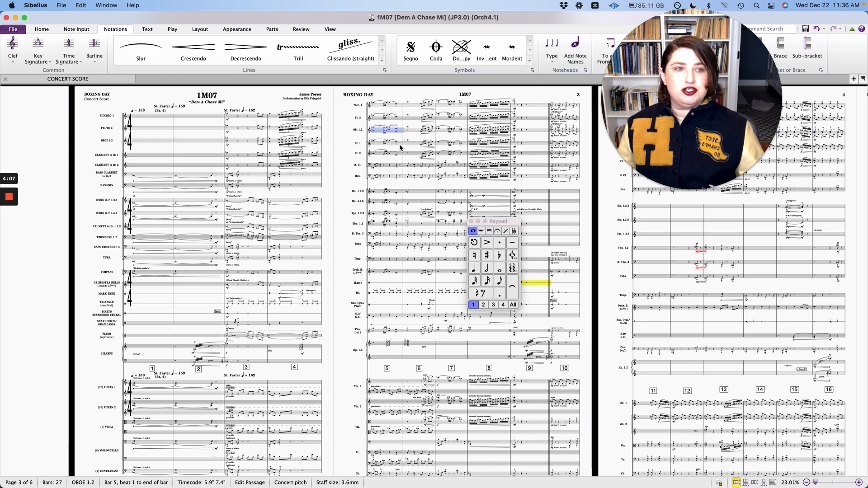
Show the score in Panorama view and move the floating Keypad clear of the staves.
left_click(772, 483)
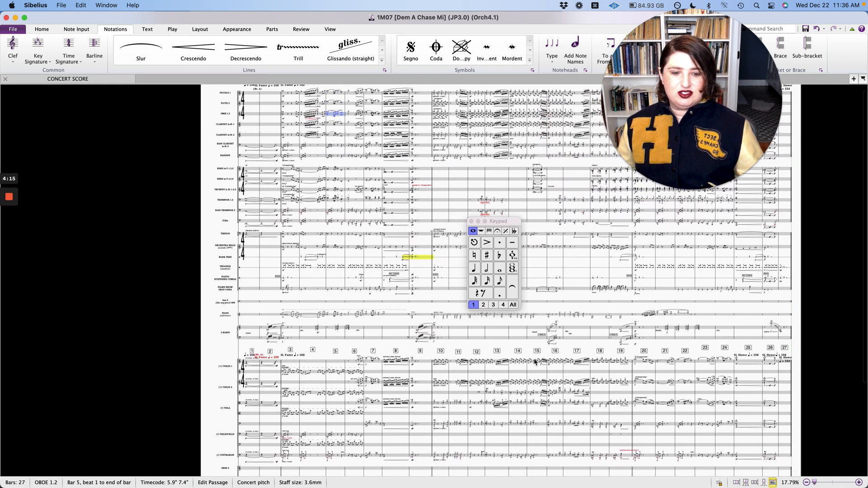
scroll(535, 362, "right", 3)
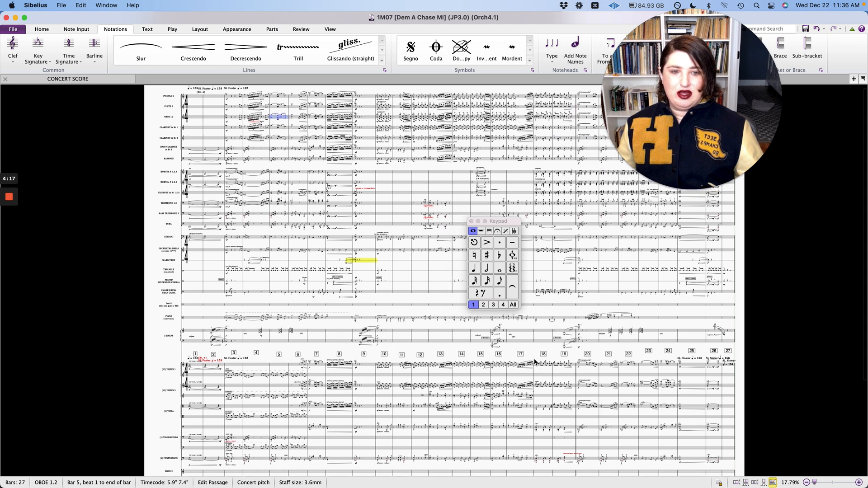
left_click(505, 223)
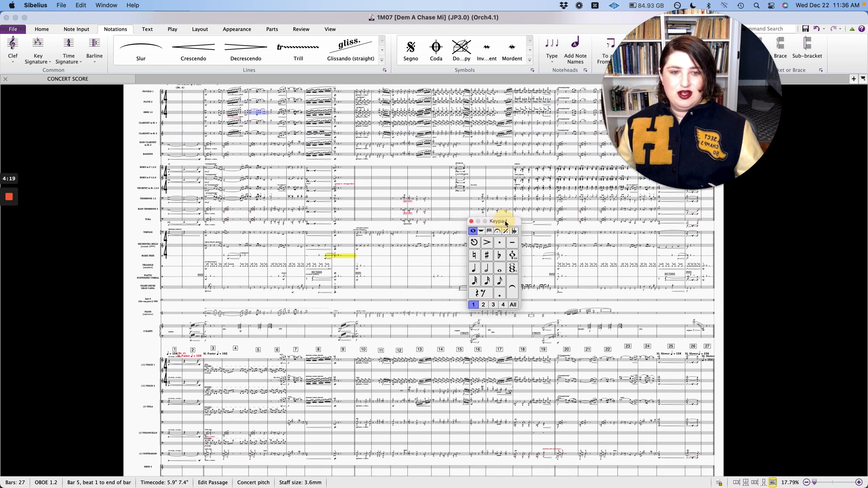
left_click_drag(506, 223, 775, 235)
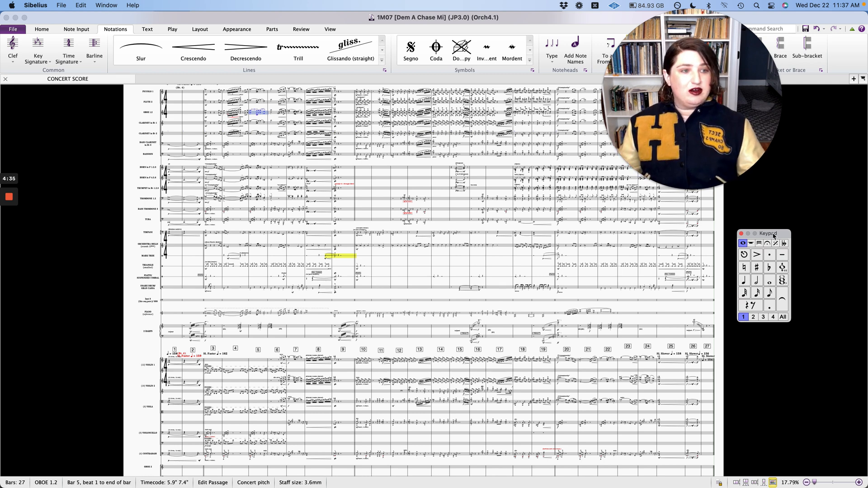
Return the score from Panorama to the page layout and clear the current selection.
left_click(772, 484)
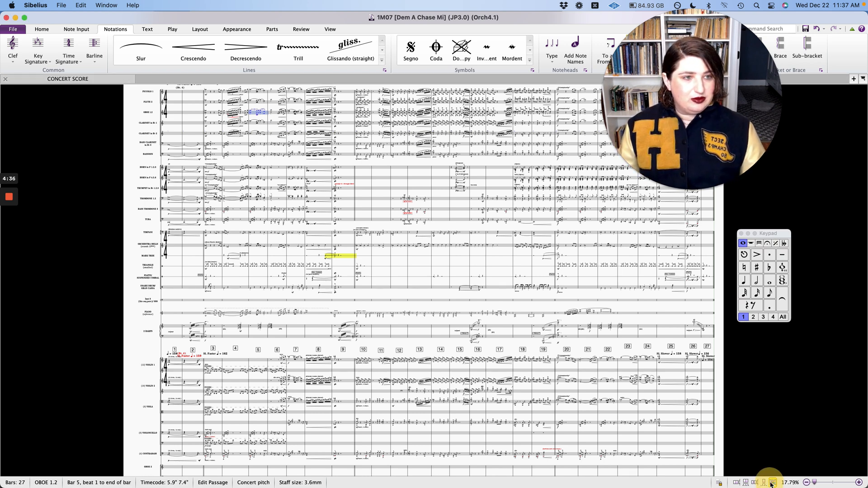
left_click(772, 484)
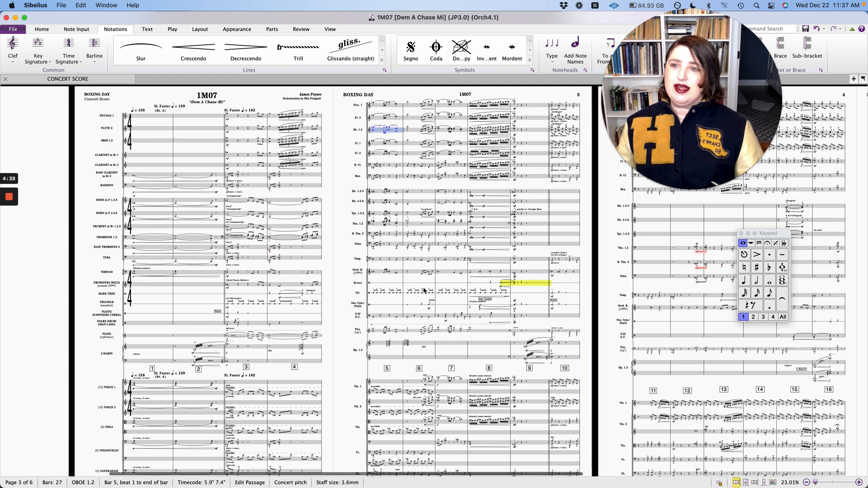
left_click(341, 250)
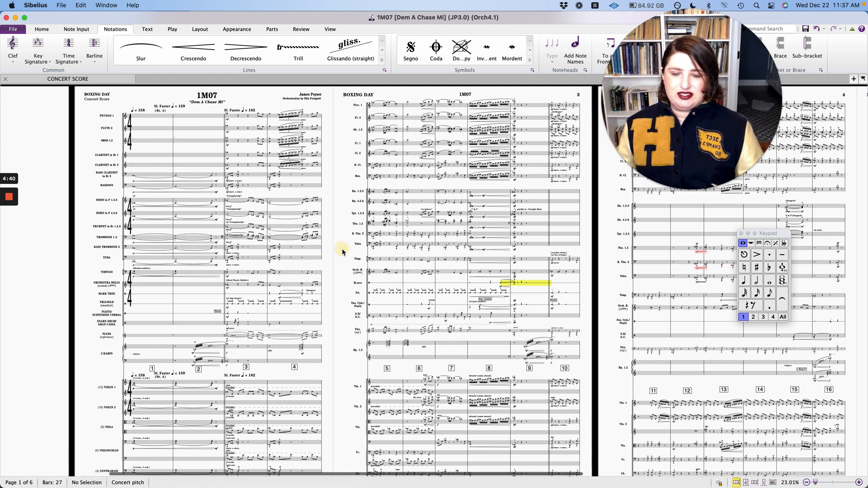
Examine the instrumentation page and the first music page, including its heading, tempo markings and staves.
scroll(342, 252, "left", 3)
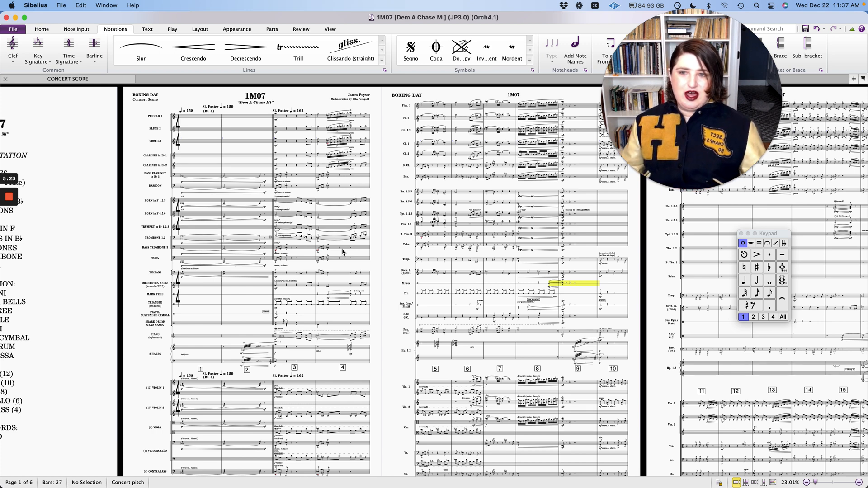
scroll(342, 251, "left", 5)
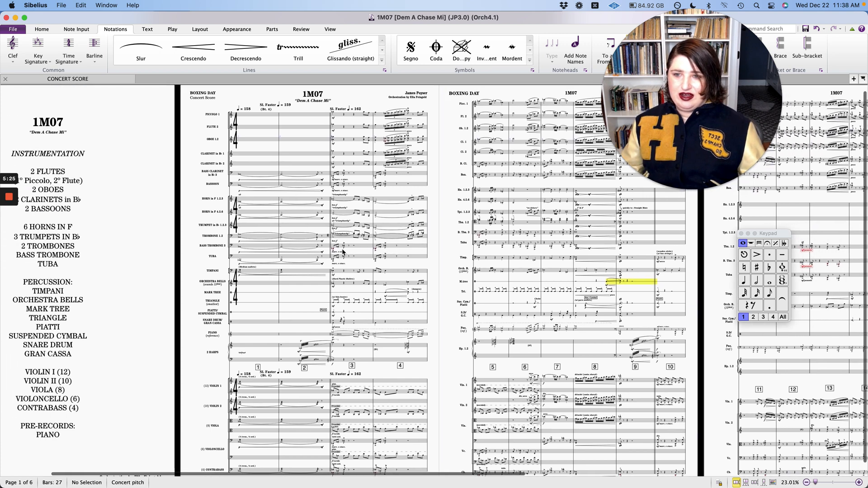
scroll(343, 252, "down", 2)
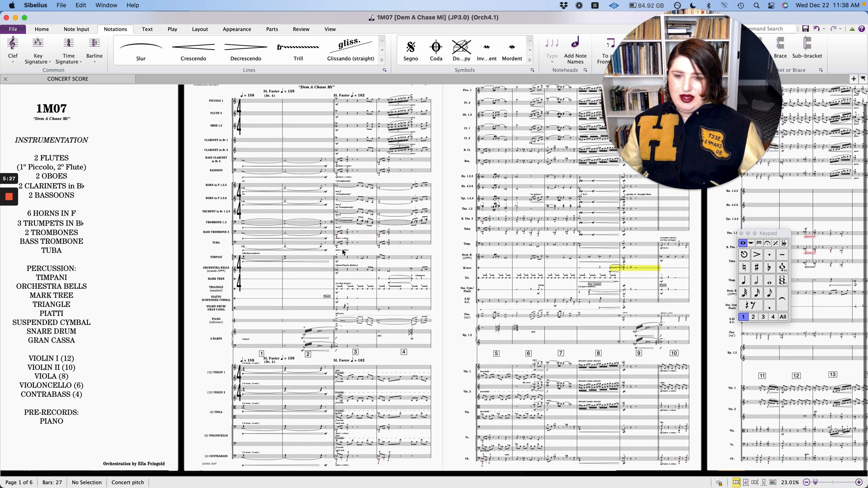
scroll(342, 252, "up", 3)
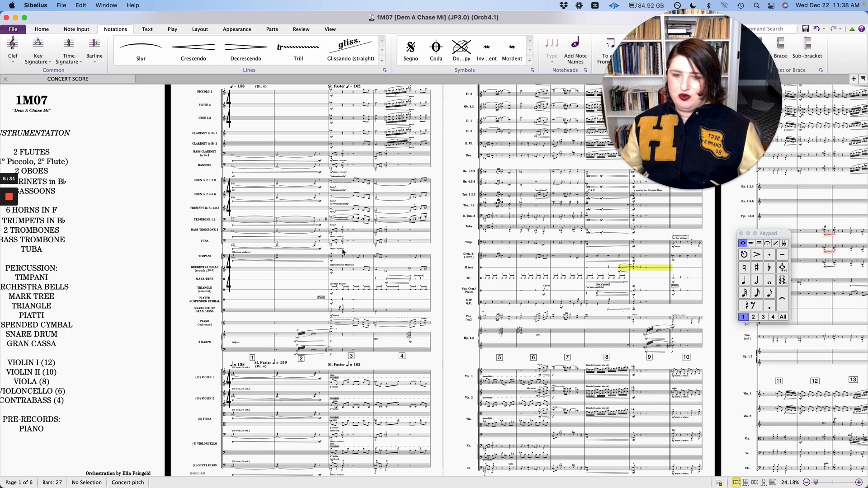
scroll(342, 252, "up", 10)
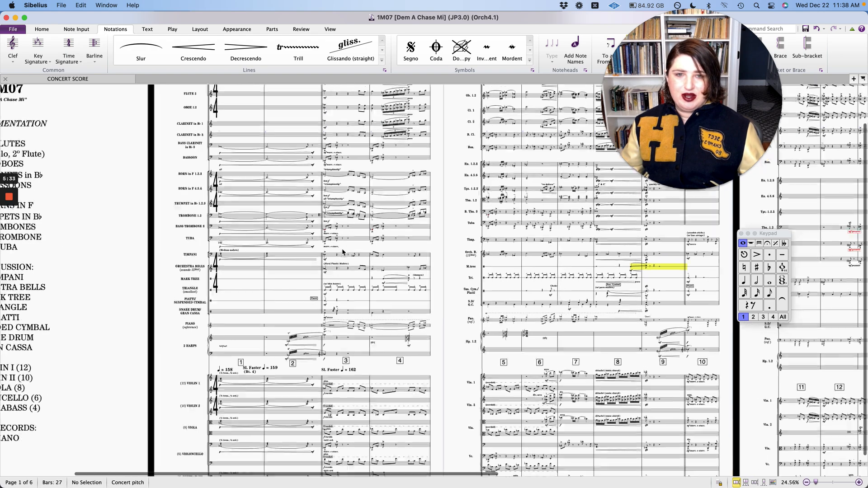
scroll(343, 252, "up", 1)
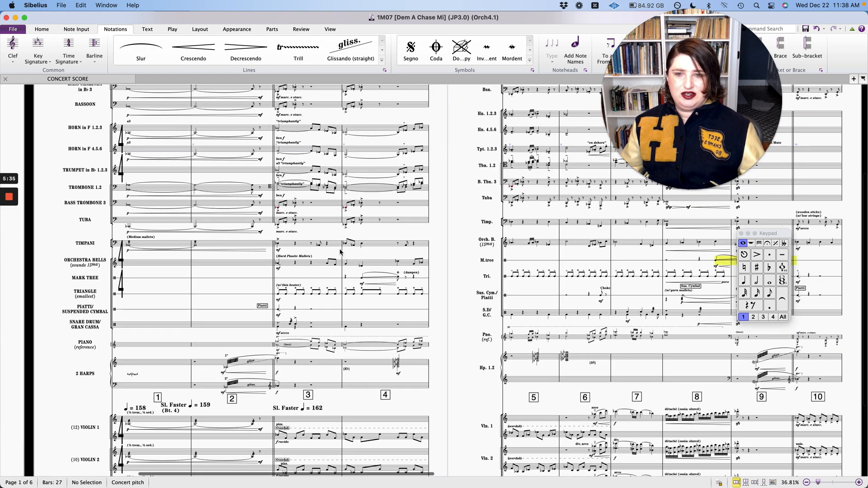
scroll(342, 252, "up", 2)
scroll(341, 251, "up", 3)
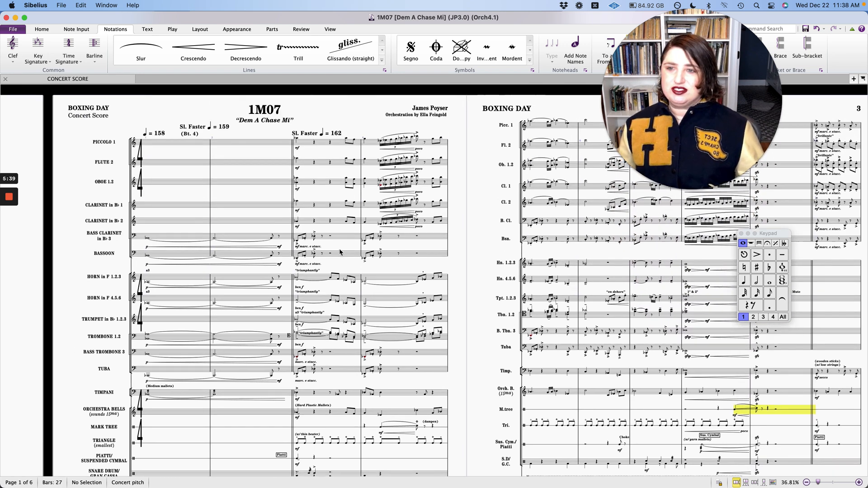
Open the tempo mark above bar 1 for text editing and select its quarter-note symbol.
double_click(146, 135)
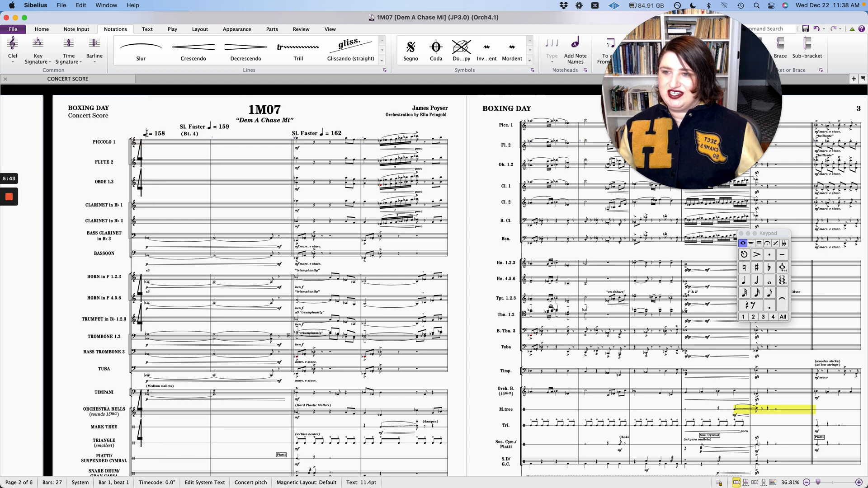
left_click(147, 133)
left_click_drag(147, 133, 141, 133)
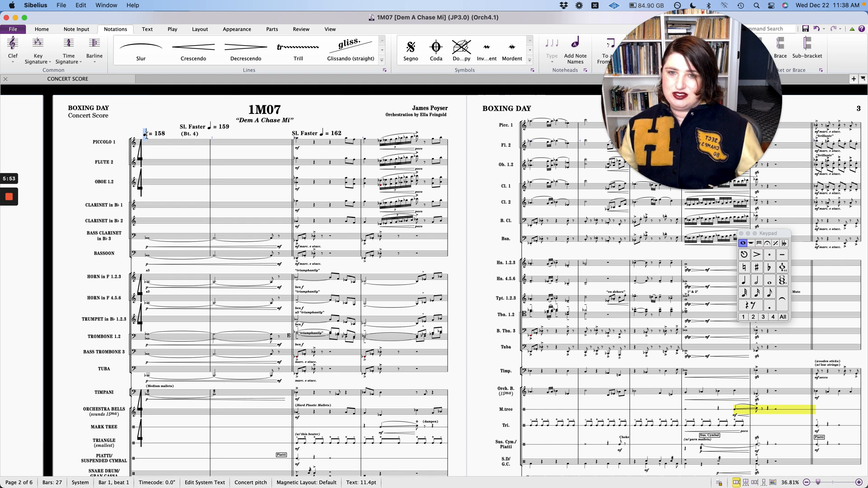
key("Escape")
key("Escape")
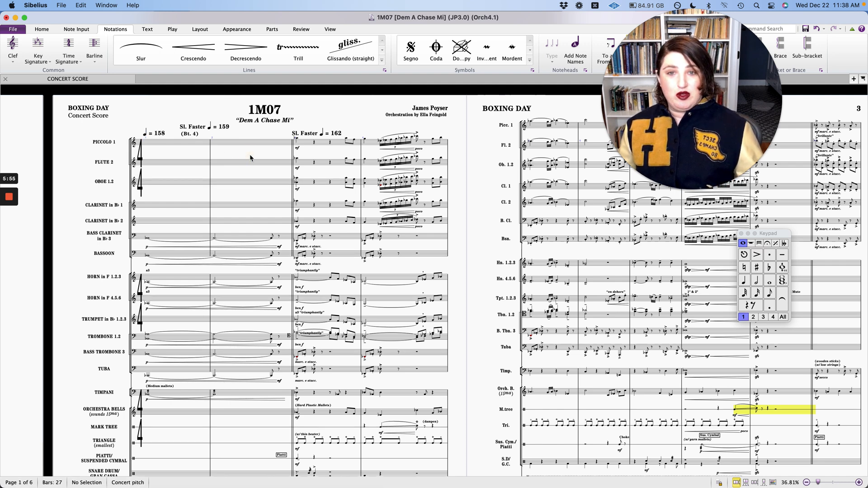
Select bar 2 of the Clarinet in B♭ 1 staff and view the woodwind staves up close.
scroll(250, 157, "down", 2)
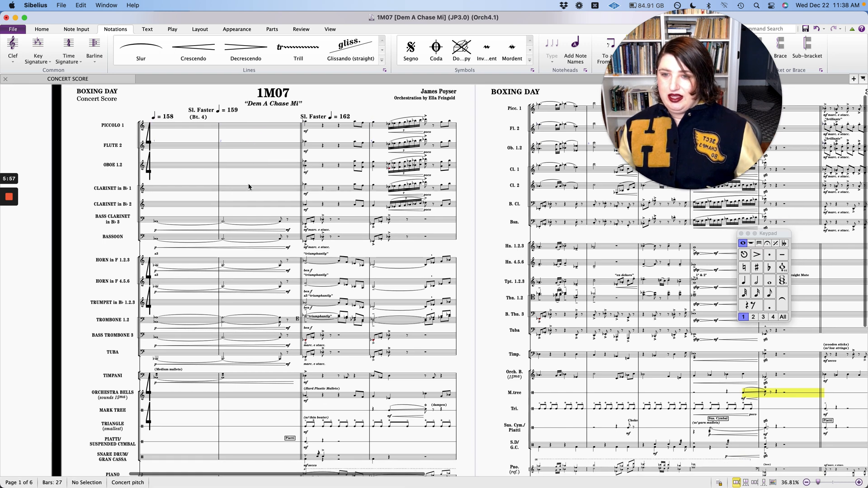
left_click(249, 189)
scroll(249, 190, "up", 6)
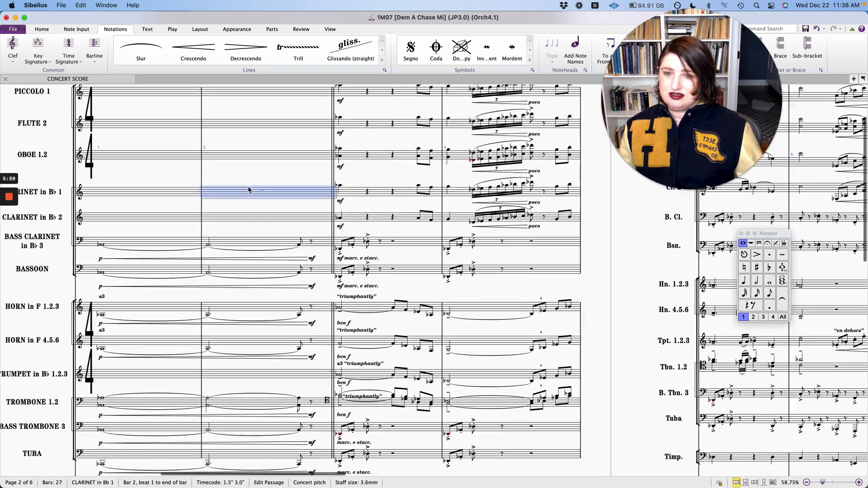
Clear the bar selection and look over the first music page from the heading down to the percussion staves.
scroll(249, 189, "up", 2)
key("Escape")
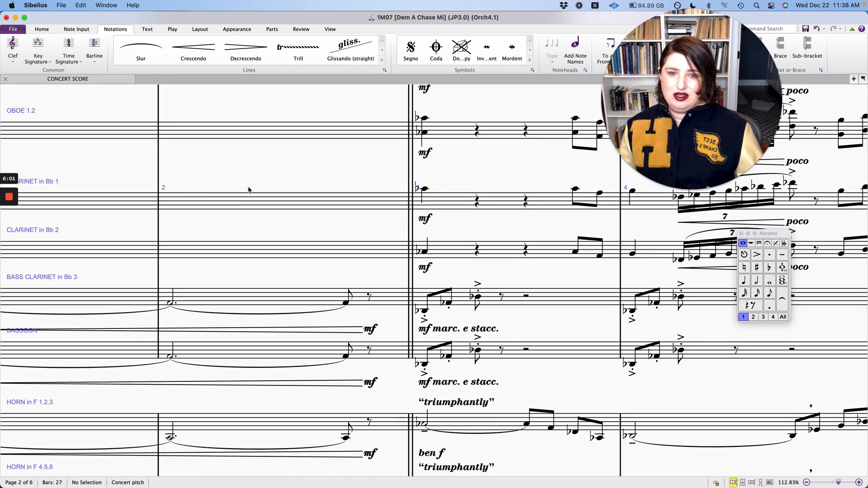
scroll(248, 189, "down", 6)
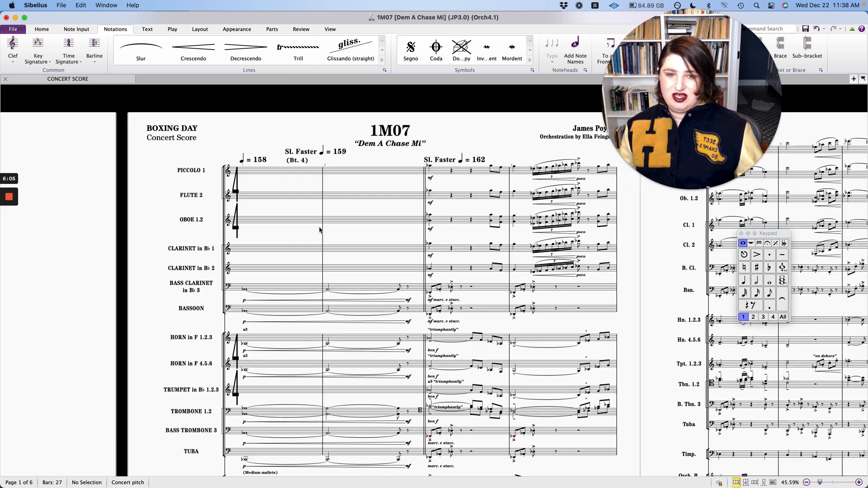
scroll(319, 230, "down", 1)
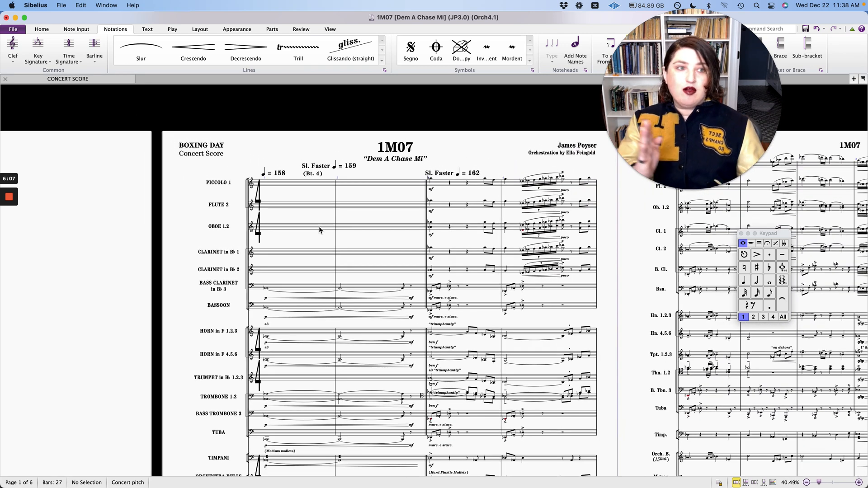
scroll(319, 229, "down", 3)
scroll(320, 230, "right", 2)
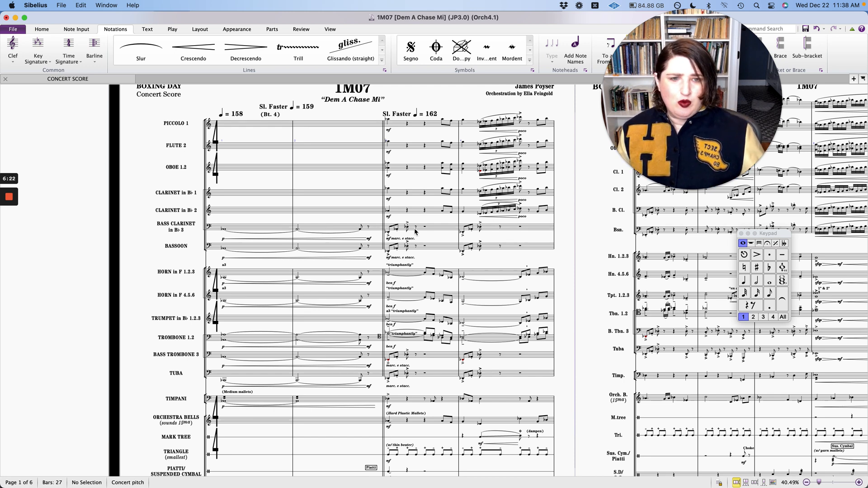
Select bar 3 of the Bass Clarinet staff, and inspect the accent and staccato on its beat 2 note up close.
left_click(432, 232)
scroll(432, 232, "up", 5)
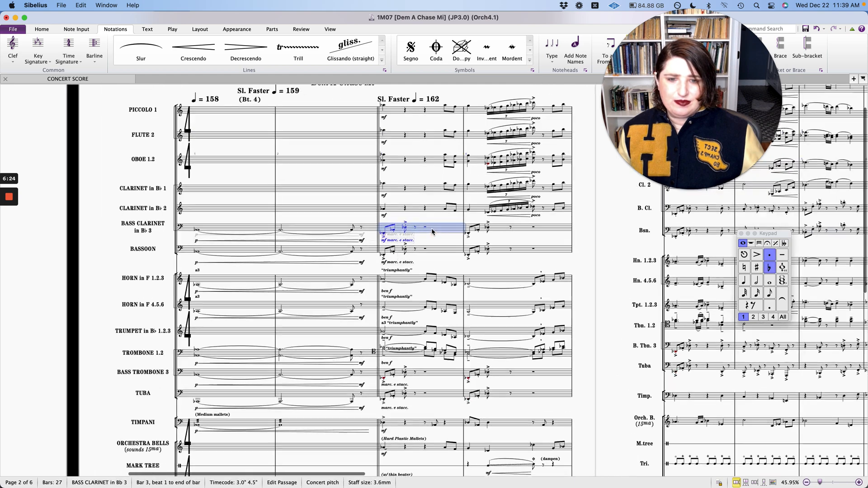
scroll(432, 232, "up", 1)
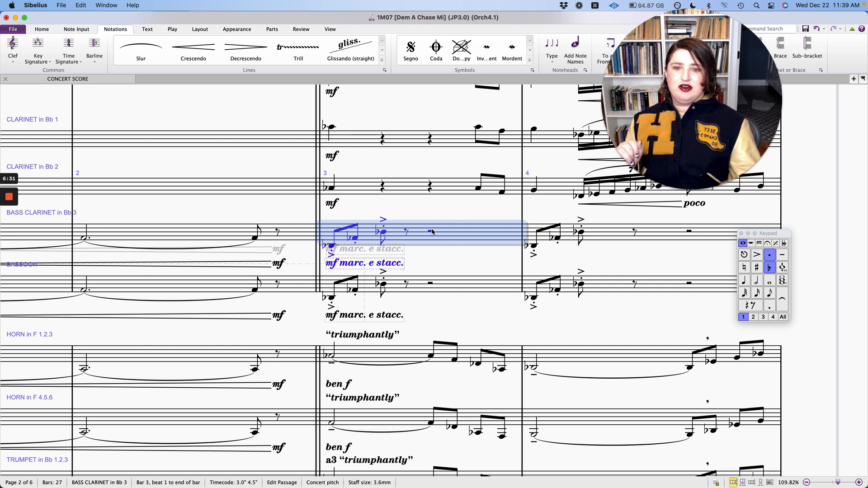
left_click(423, 219)
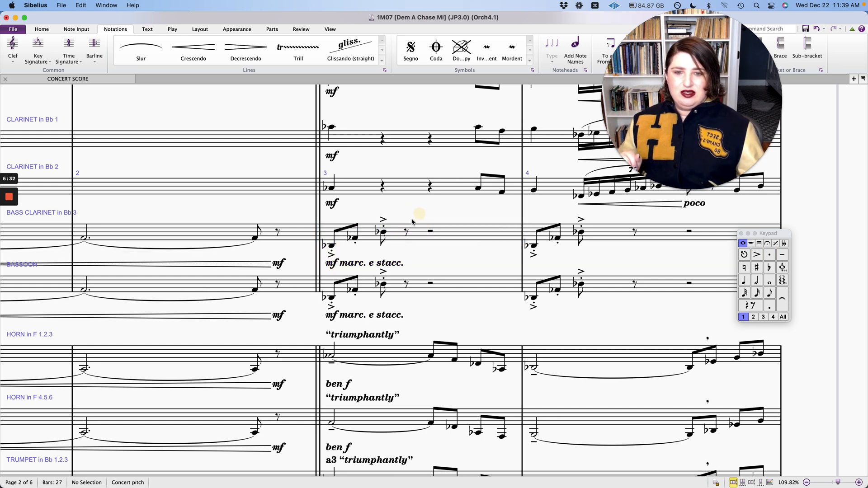
left_click(382, 220)
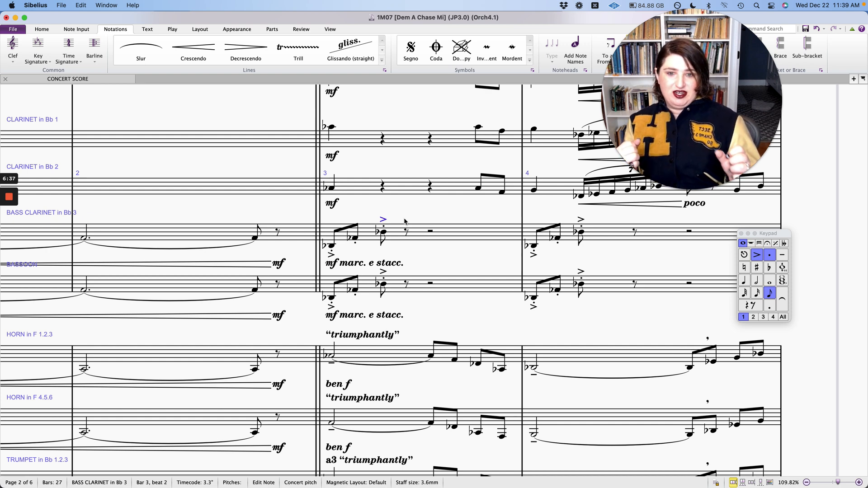
left_click(384, 227)
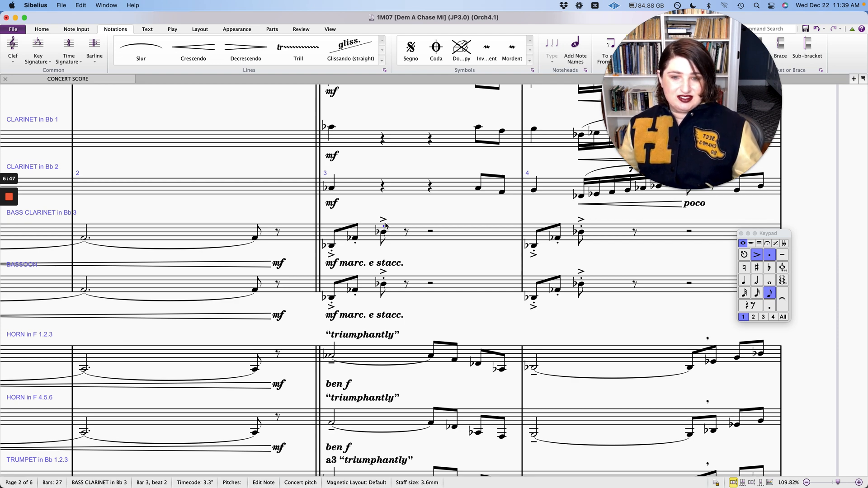
Select bar 3 of the Clarinet in B♭ 2 staff and view the instrumentation page alongside the full first music pages.
scroll(386, 226, "down", 3)
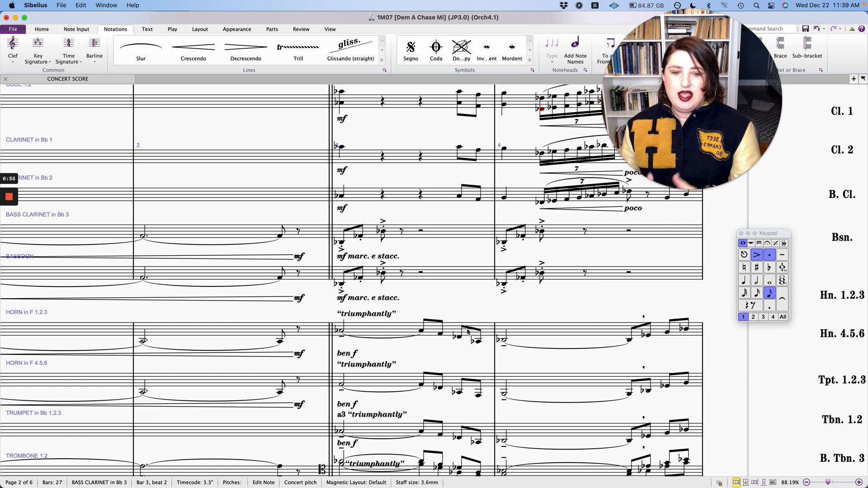
scroll(467, 331, "right", 2)
scroll(467, 331, "up", 1)
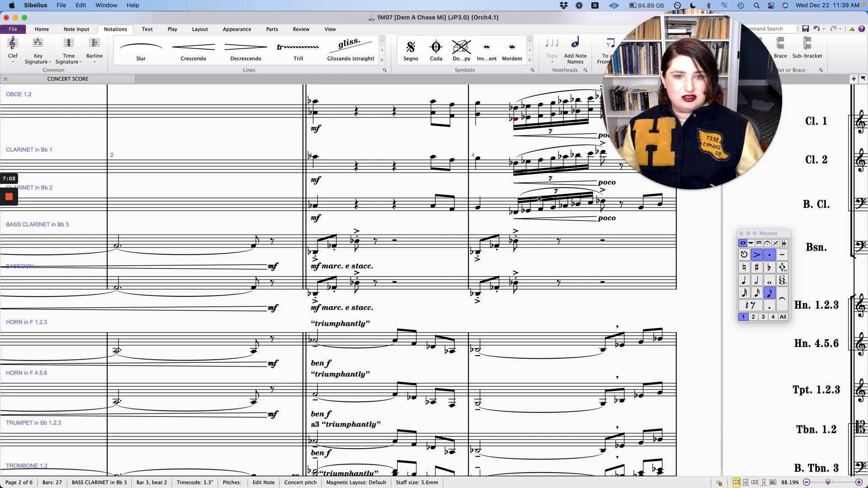
left_click(420, 206)
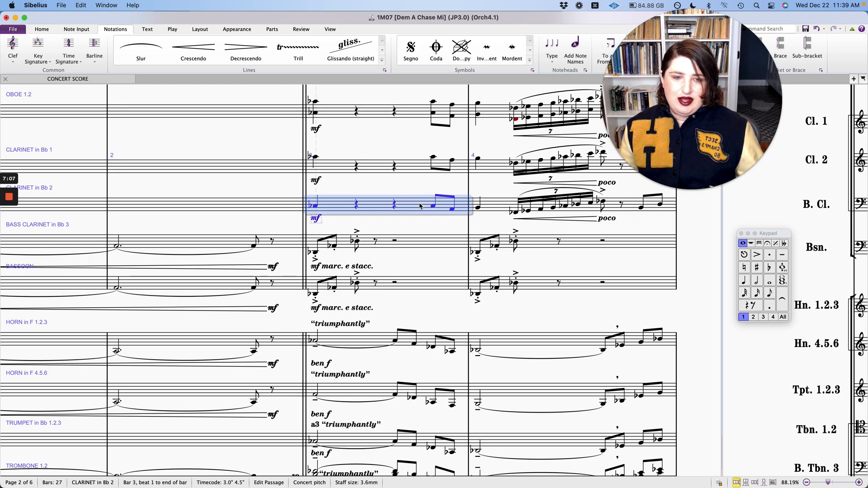
scroll(421, 206, "down", 3)
scroll(421, 206, "down", 4)
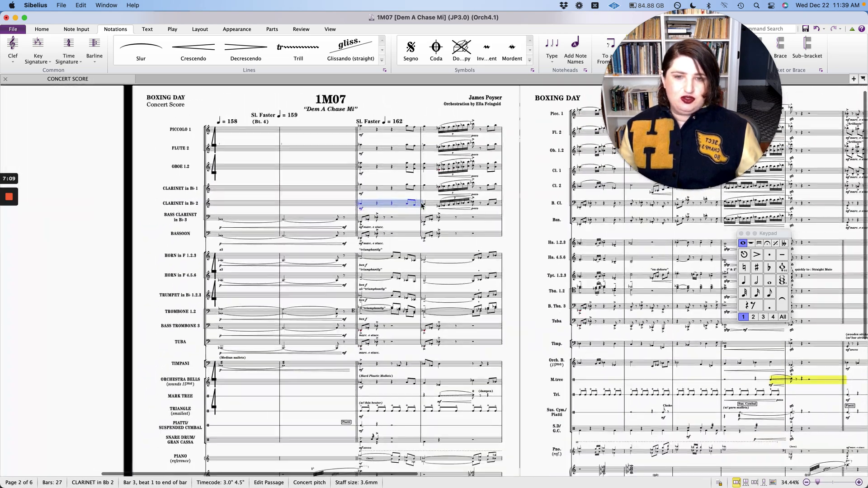
scroll(422, 207, "down", 3)
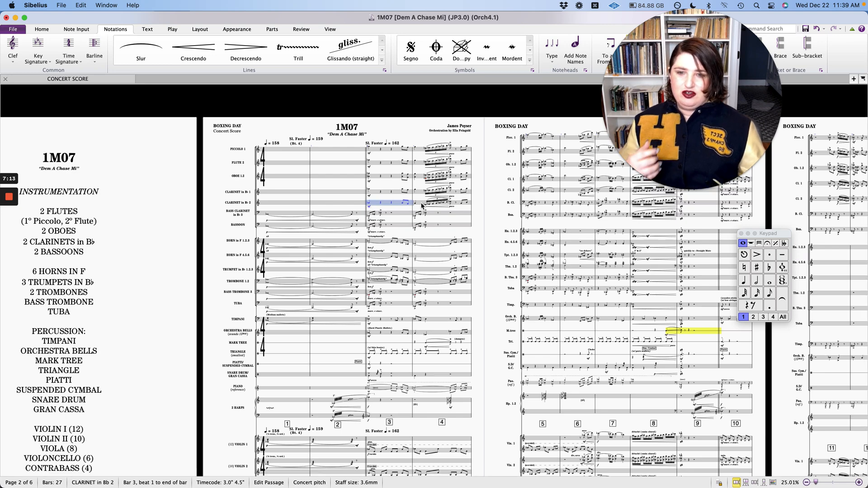
scroll(421, 206, "down", 3)
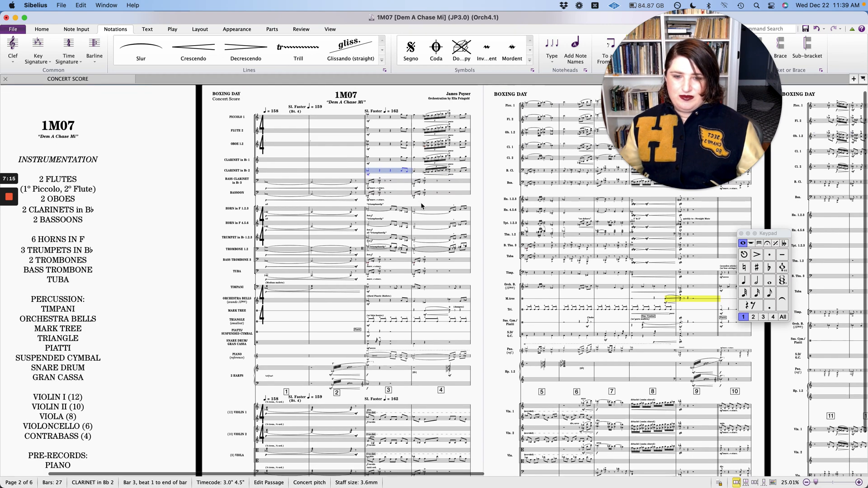
scroll(421, 206, "down", 2)
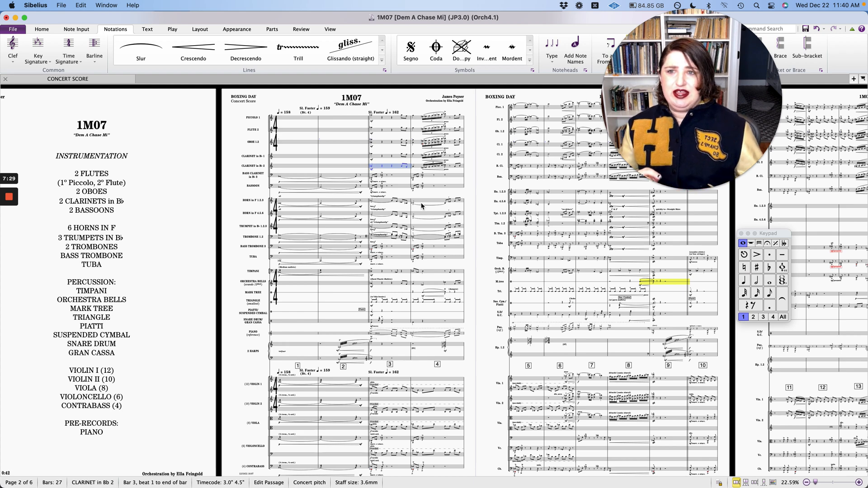
Add an Overdub line above bar 3 of the Clarinet in B♭ 2 staff and move it into bar 1.
left_click(383, 64)
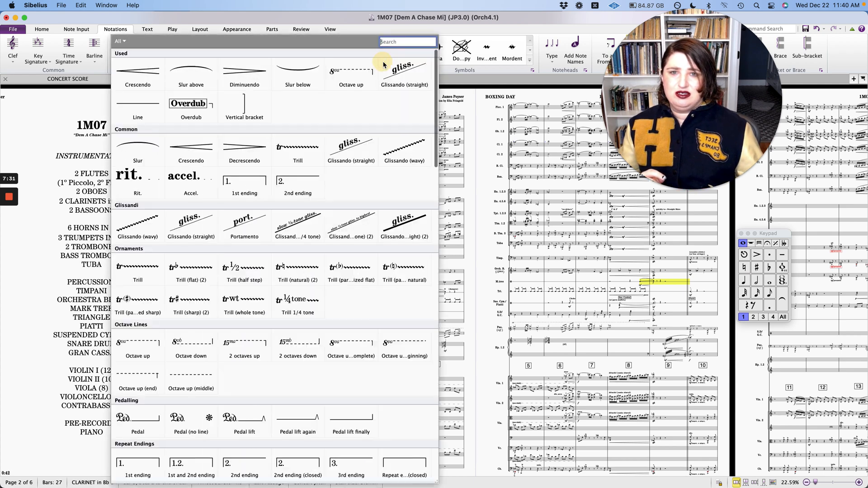
left_click(384, 64)
left_click(383, 64)
left_click(378, 100)
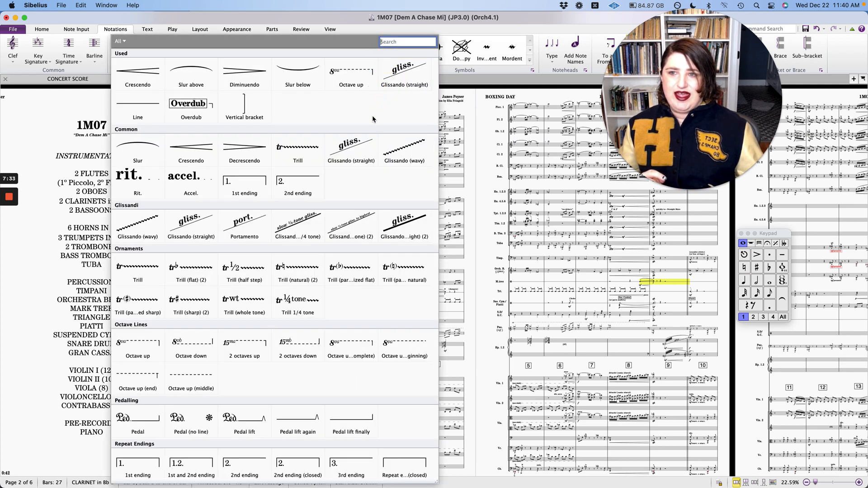
left_click(189, 110)
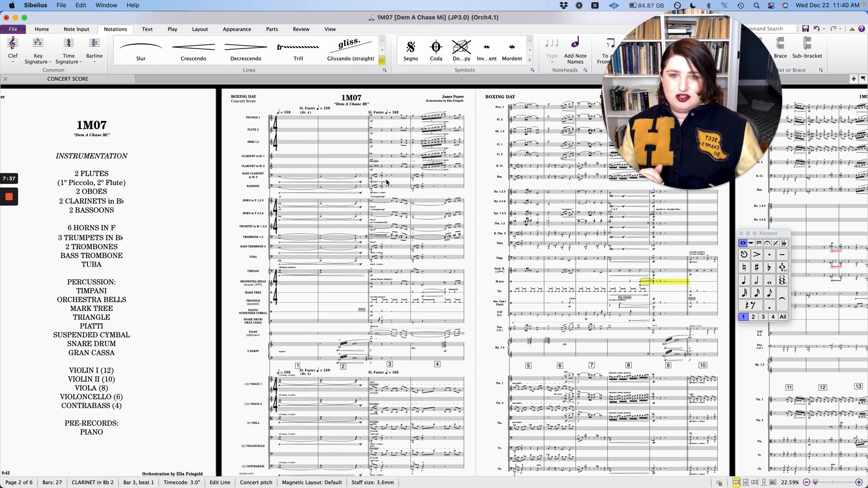
left_click_drag(375, 163, 284, 156)
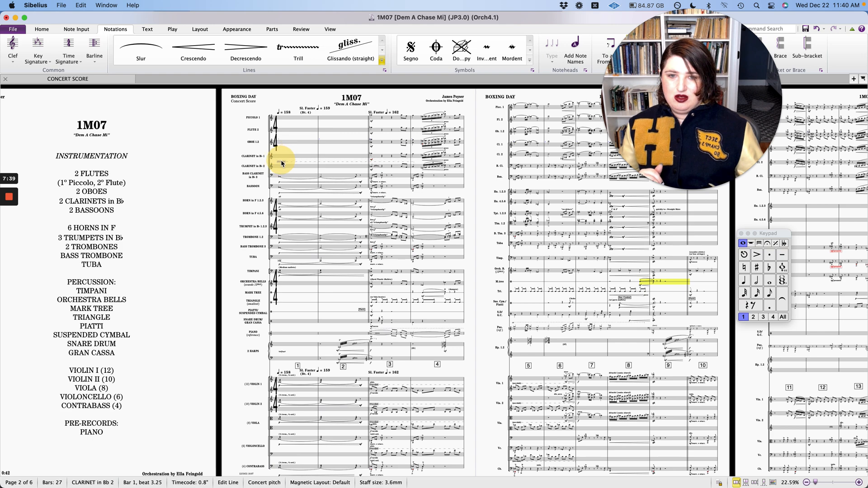
left_click(309, 163)
Try out a Cue (End Cue) line in bar 1 of the Clarinet in B♭ 2 staff and delete it.
left_click(382, 60)
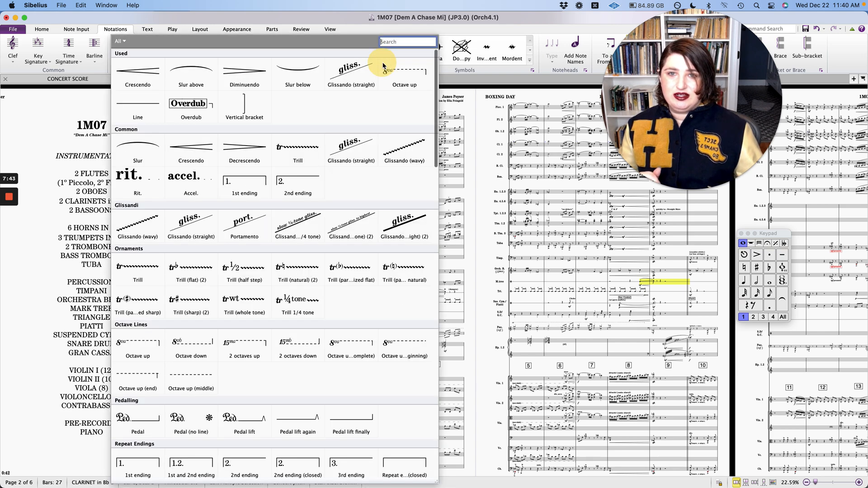
scroll(325, 228, "down", 1)
scroll(326, 228, "down", 20)
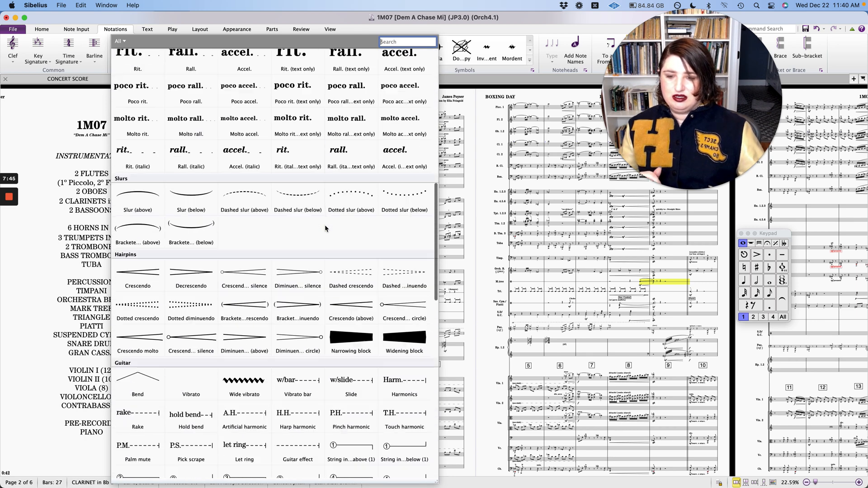
scroll(325, 228, "down", 5)
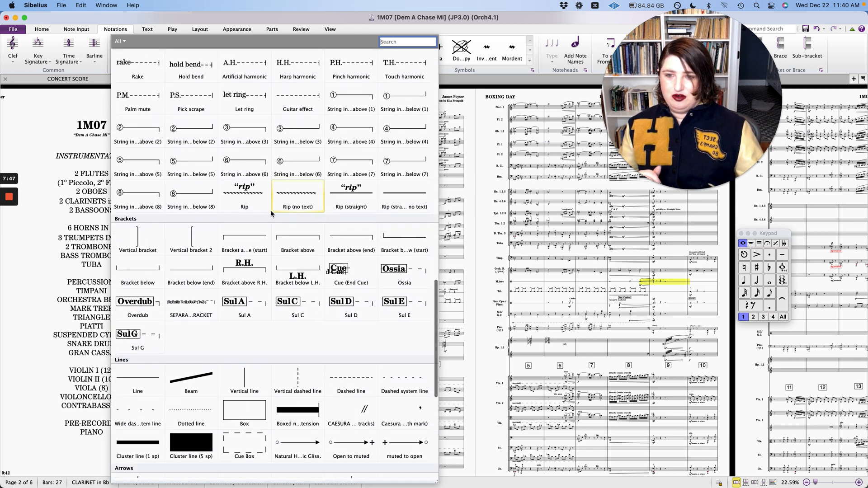
scroll(341, 260, "down", 3)
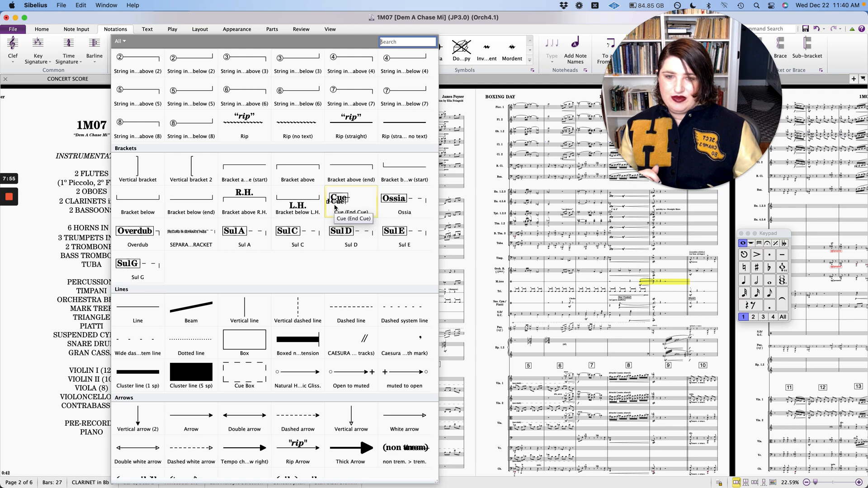
left_click(334, 205)
left_click(472, 259)
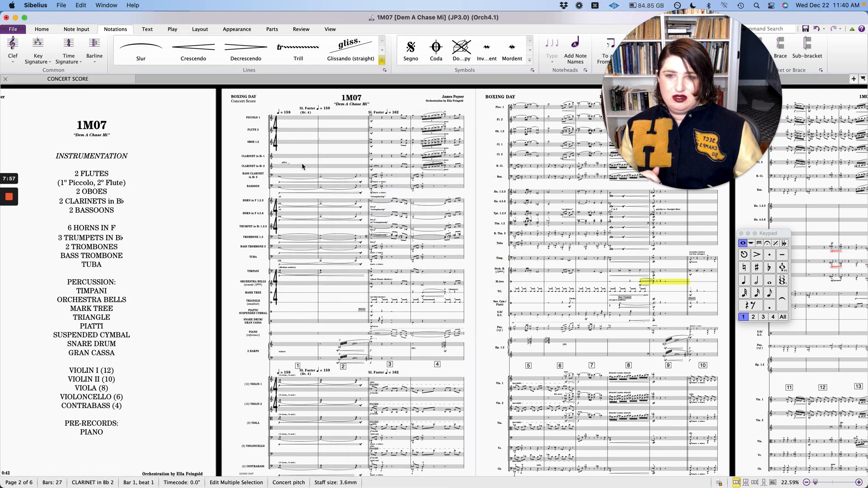
left_click(285, 163)
key("Delete")
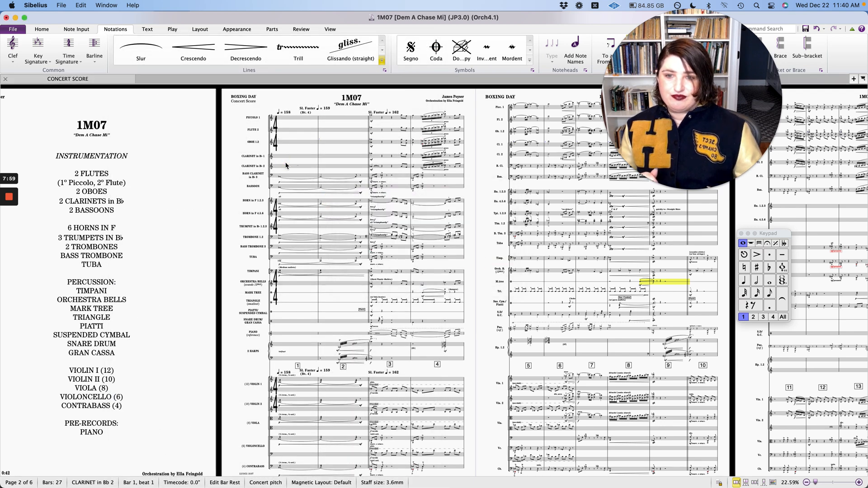
Add a non vib > vib. line at bar 1 of the Clarinet in B♭ 2 staff and extend it to the end of bar 2.
left_click(382, 62)
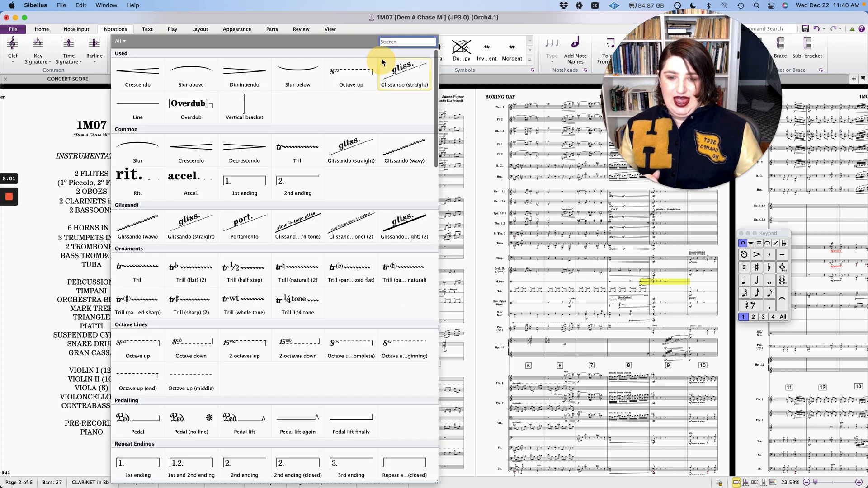
scroll(335, 235, "down", 10)
scroll(335, 235, "down", 10)
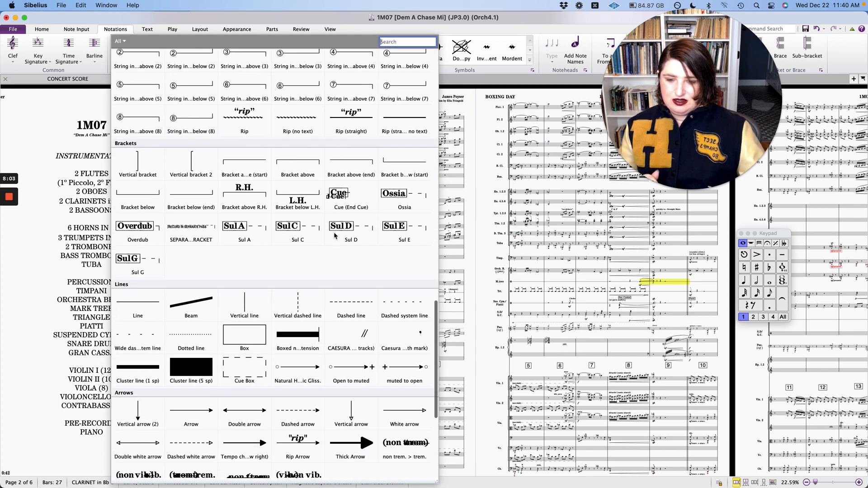
scroll(335, 234, "down", 5)
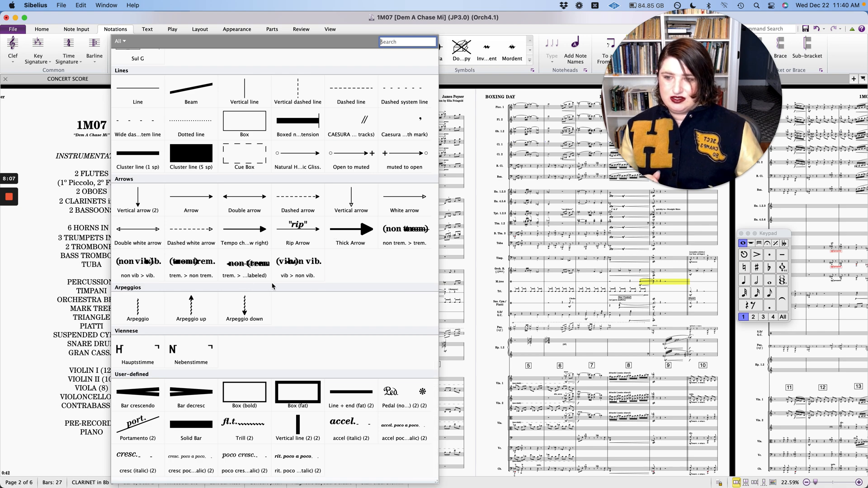
left_click(146, 265)
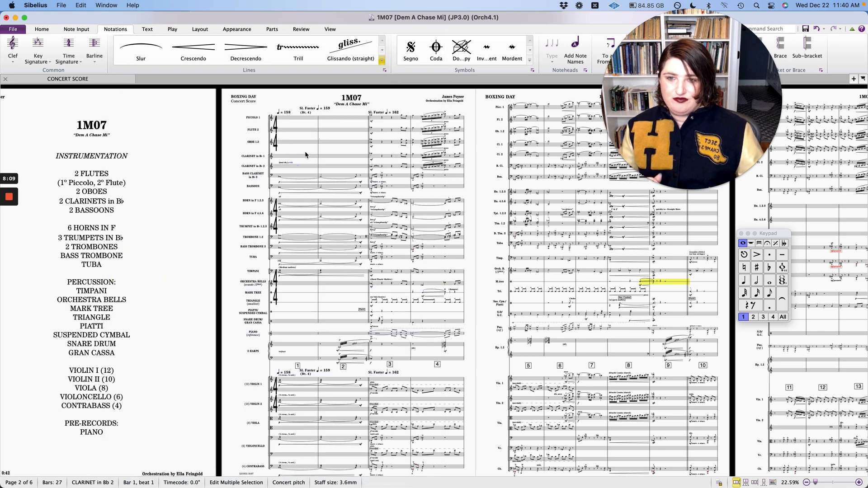
scroll(293, 165, "up", 5)
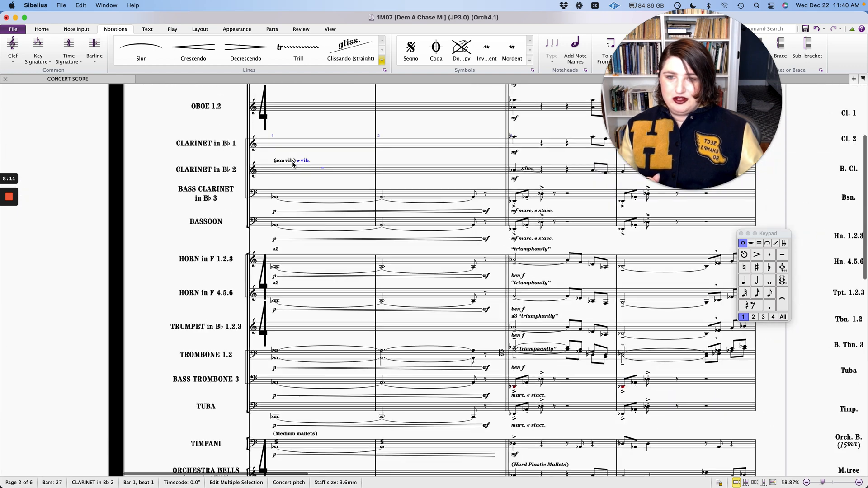
left_click(322, 162)
left_click_drag(328, 165, 498, 166)
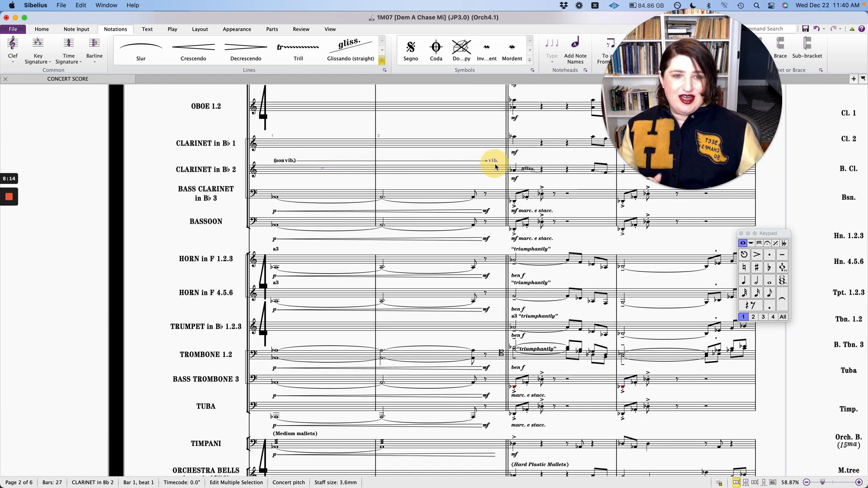
Delete the gliss. line in bar 3 and the non vib. to vib. line above the Clarinet in B♭ 2 staff.
left_click(531, 169)
left_click(530, 169)
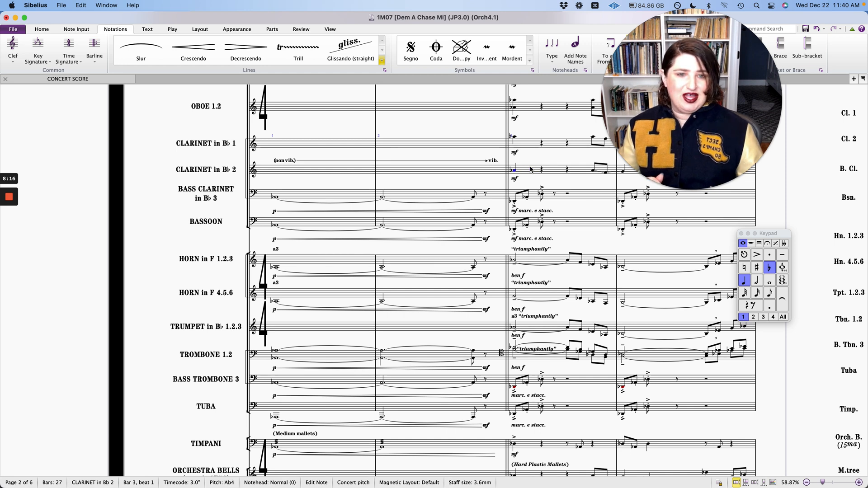
left_click(480, 166)
left_click(479, 164)
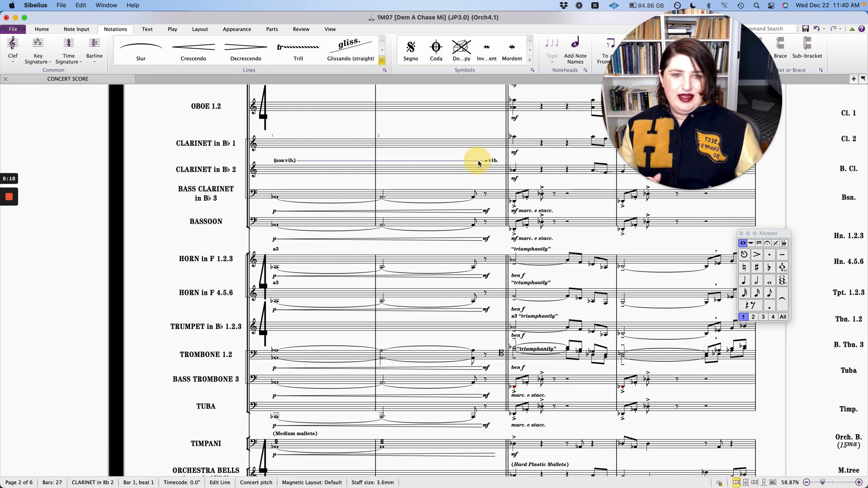
key("Delete")
scroll(264, 202, "right", 3)
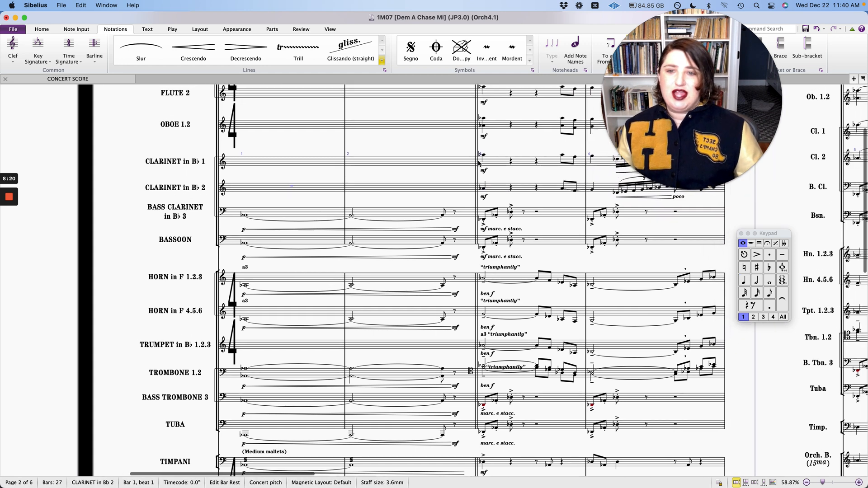
Enter seven eighth-note C5s from beat 1 of bar 1 in the Clarinet in B♭ 2 staff.
left_click(245, 194)
key("n")
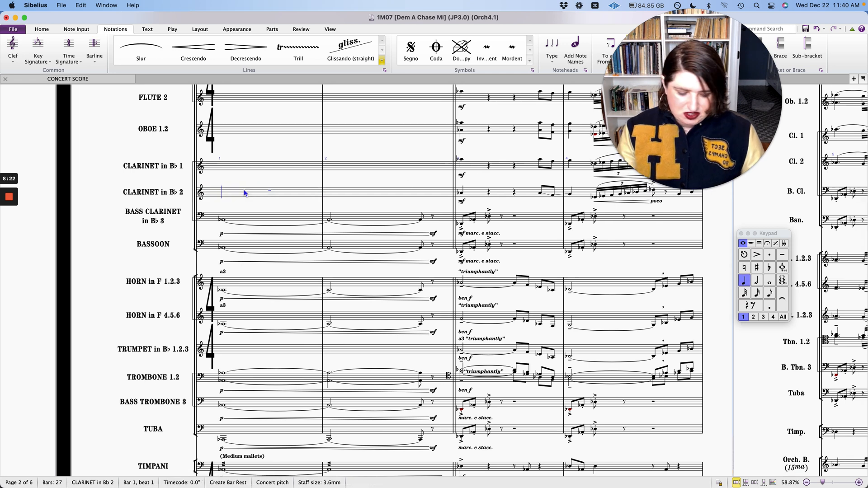
key("3")
key("c")
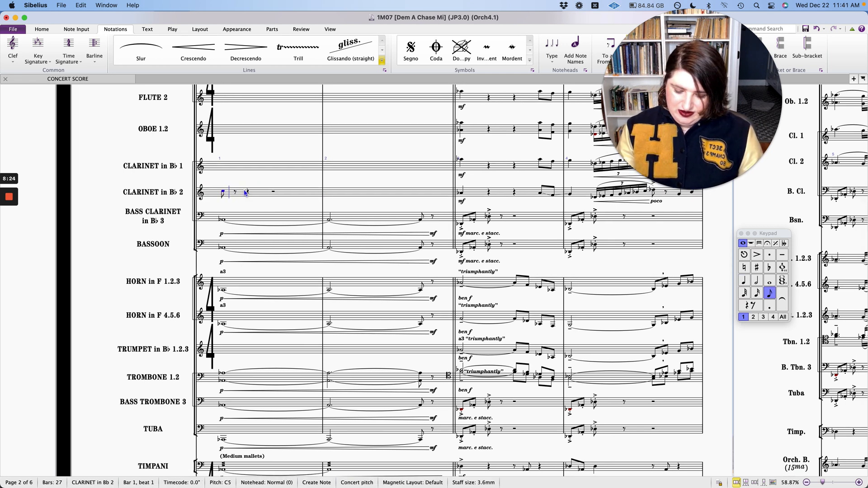
key("c")
key("c")
key("c")
key("c")
key("c")
key("c")
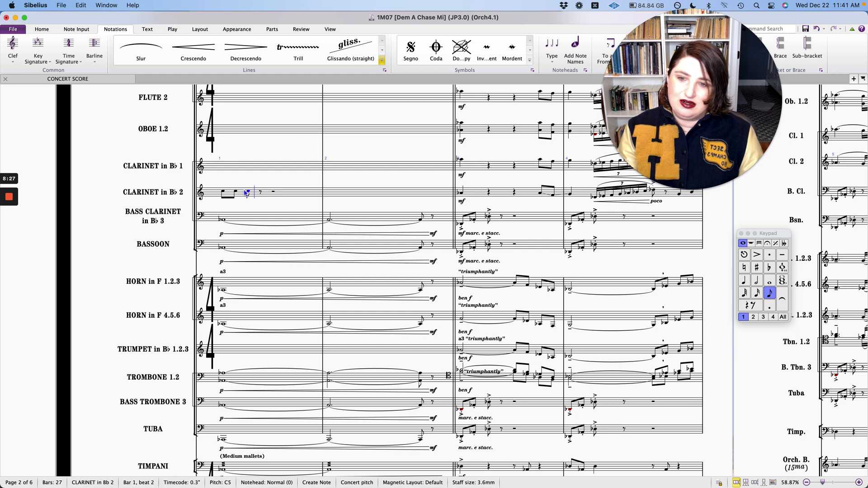
key("Escape")
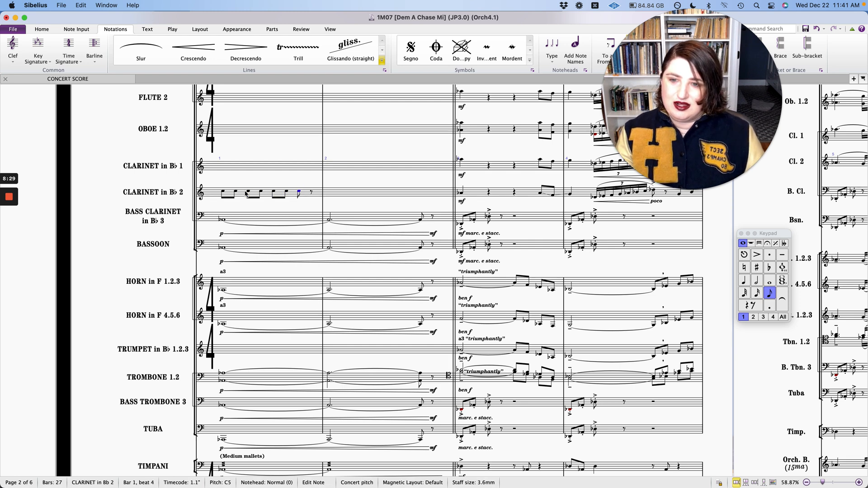
Stack four successive seconds on each bar 1 note of the Clarinet in B♭ 2 staff, forming F4–G4–A4–B4–C5 cluster chords.
left_click(245, 193)
key("shift+2")
key("shift+2")
key("shift+2")
key("shift+2")
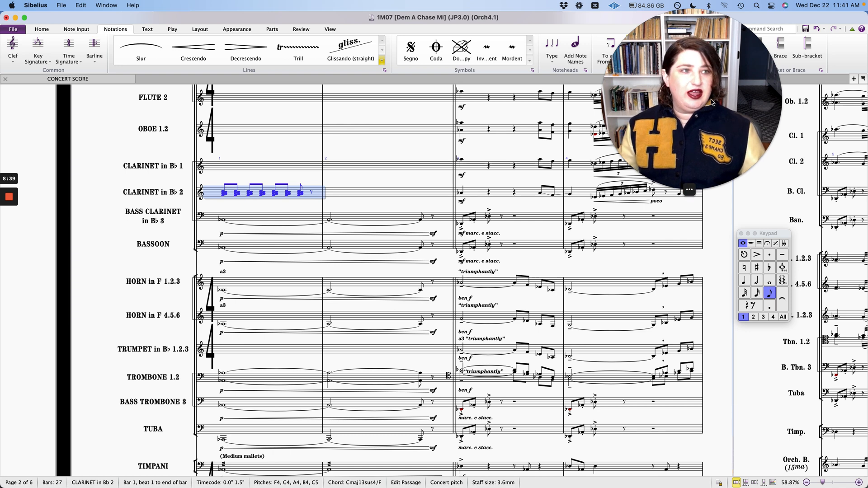
Shift the score window sideways on the desktop and bring up the general Home commands.
left_click_drag(577, 23, 455, 19)
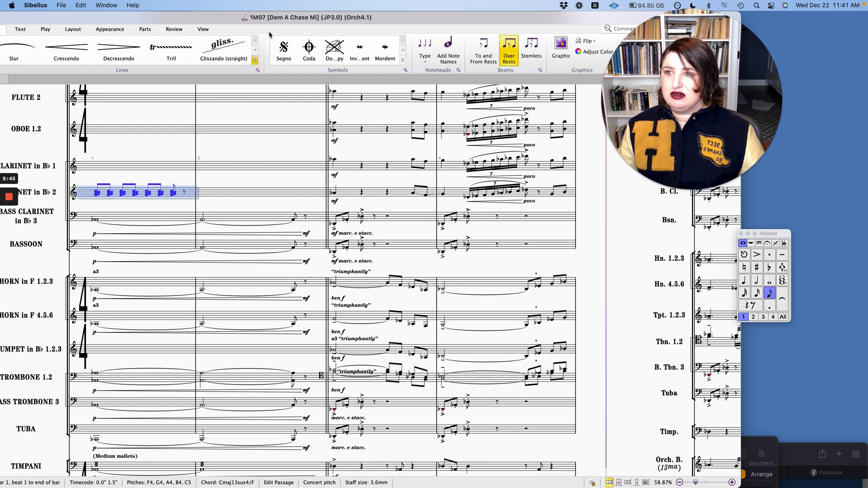
left_click_drag(297, 18, 387, 19)
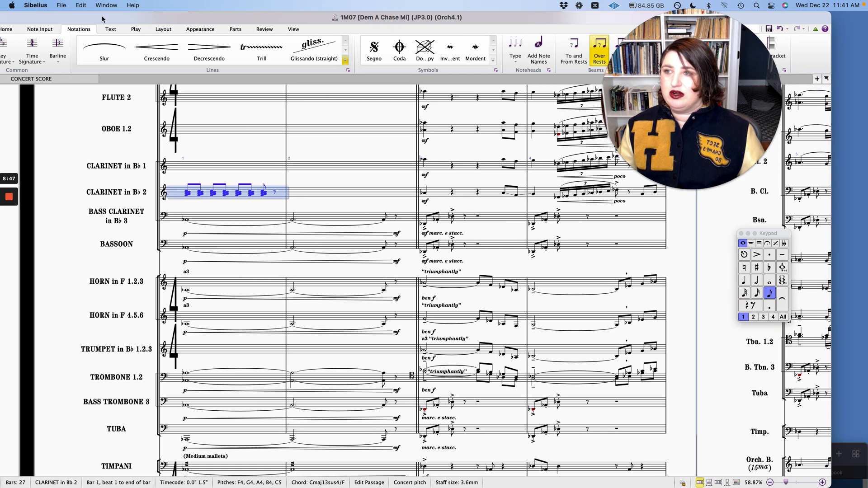
left_click(10, 28)
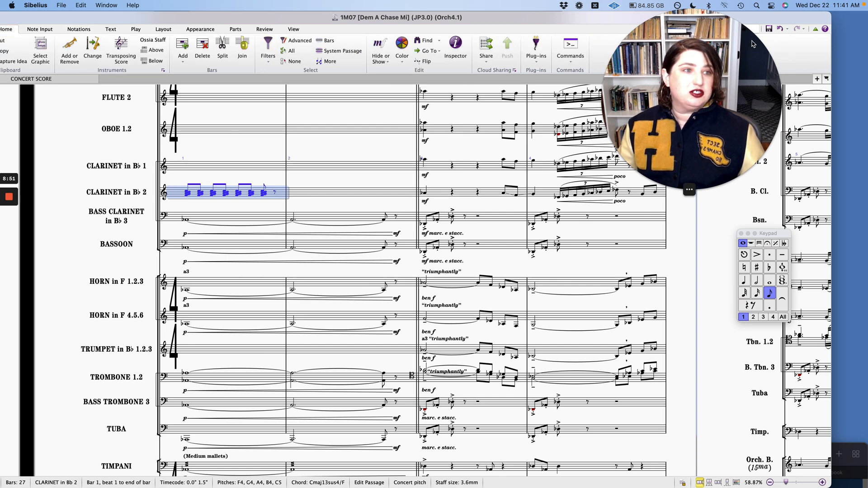
left_click_drag(752, 43, 754, 114)
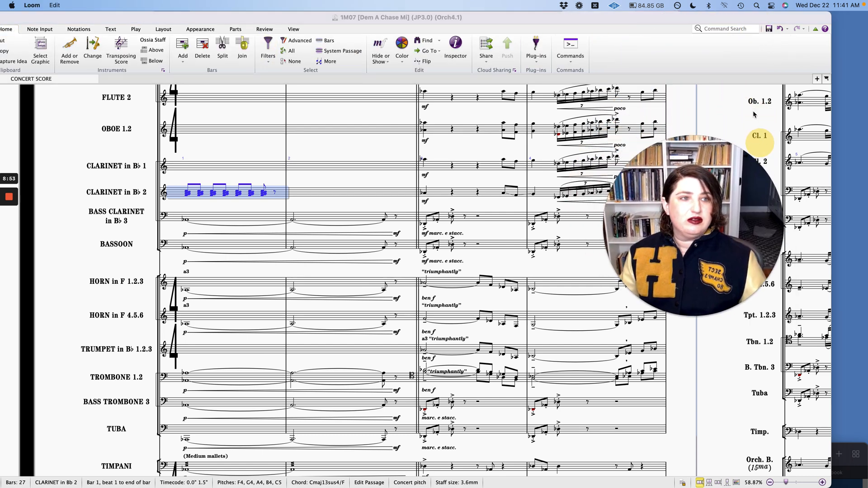
Search the commands for "cluster" and review the Cluster Lines plug-in's options without applying them.
left_click(730, 28)
type("cluster")
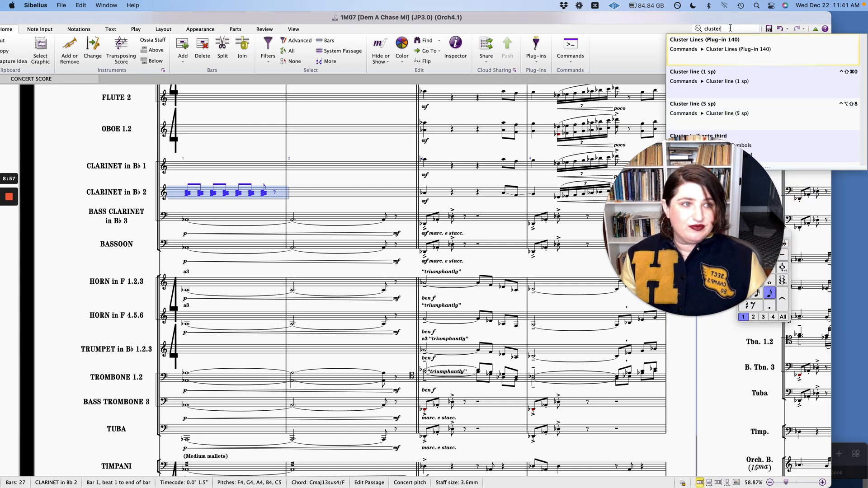
left_click(726, 48)
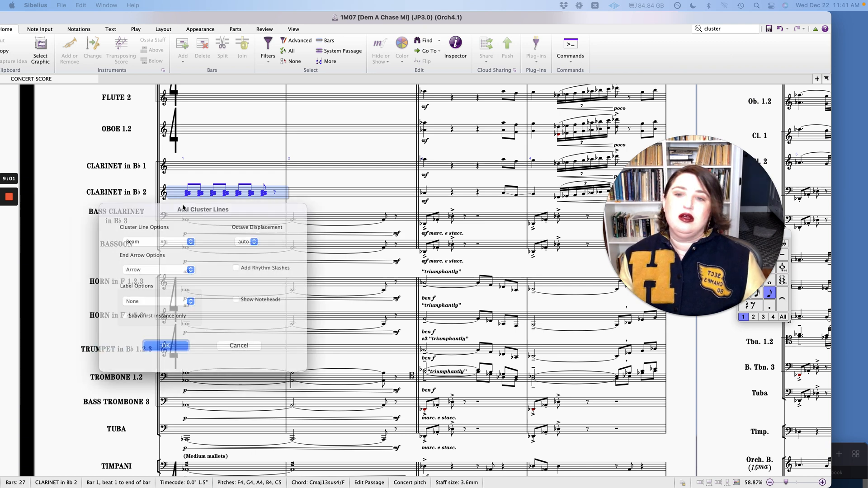
left_click_drag(422, 104, 417, 50)
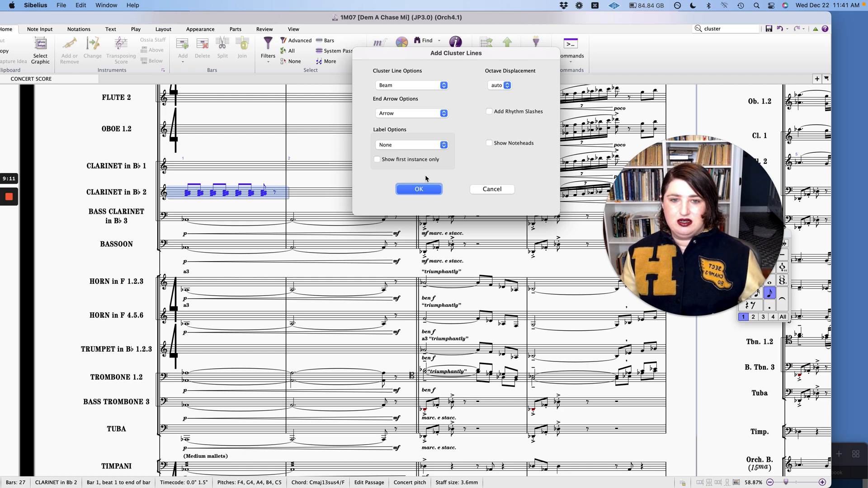
left_click(475, 189)
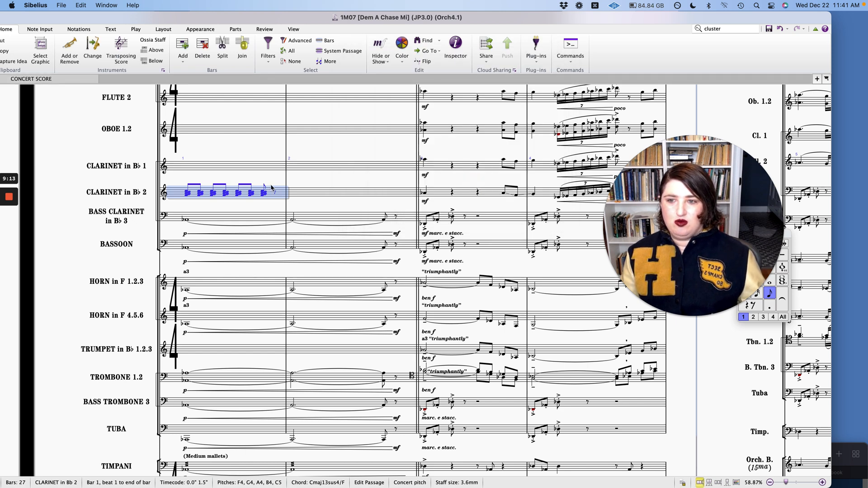
Raise the Clarinet in B♭ 2 cluster chords from beat 2 to the last chord of bar 1 to C5–D5–E5–F5–G5.
key("Escape")
left_click_drag(204, 182, 213, 181)
left_click(212, 192)
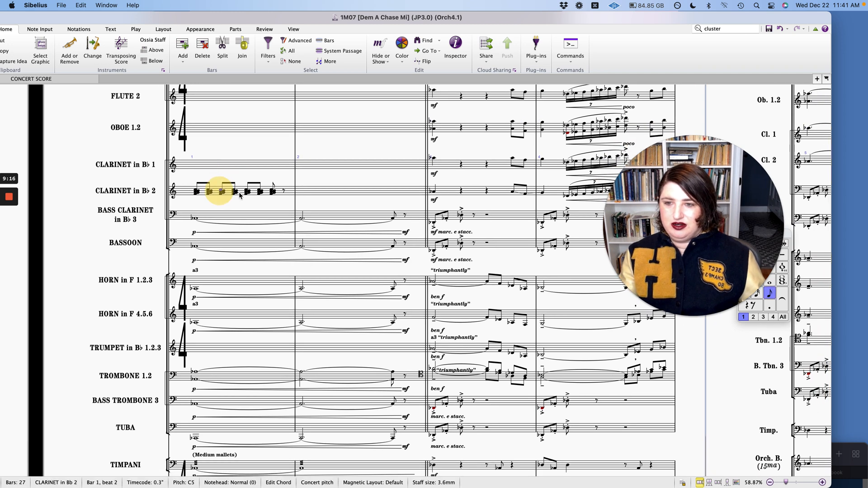
left_click(272, 193, "shift")
key("Up")
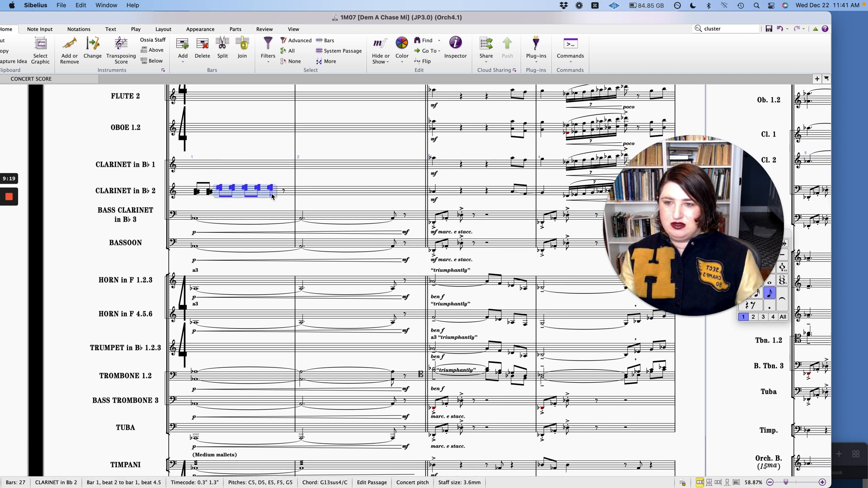
Run the Cluster Lines plug-in on bar 1 of the Clarinet in B♭ 2 staff with Beam lines, Arrow ends and no label.
left_click(232, 186)
mouse_move(215, 164)
left_mouse_down()
mouse_move(218, 179)
mouse_move(212, 162)
left_mouse_up()
left_click(234, 194)
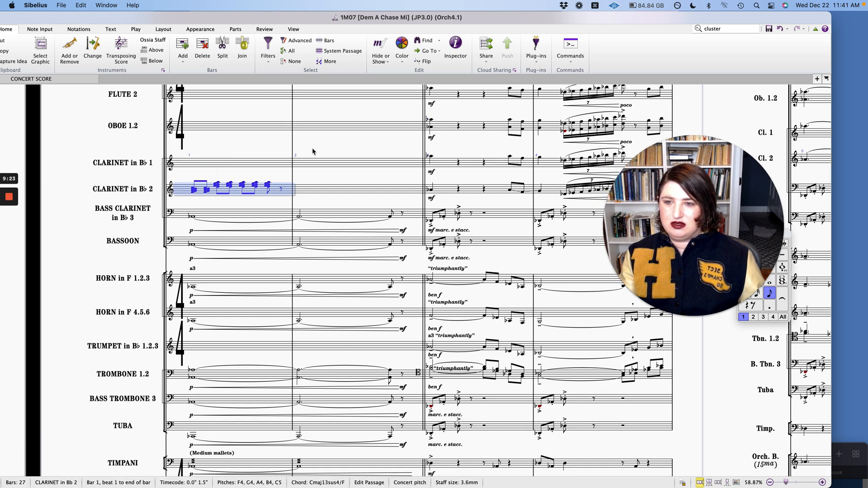
left_click(728, 29)
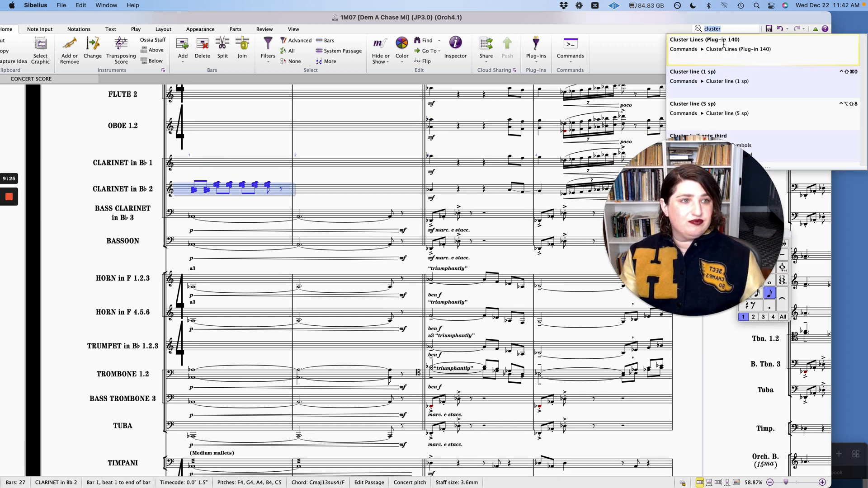
left_click(724, 44)
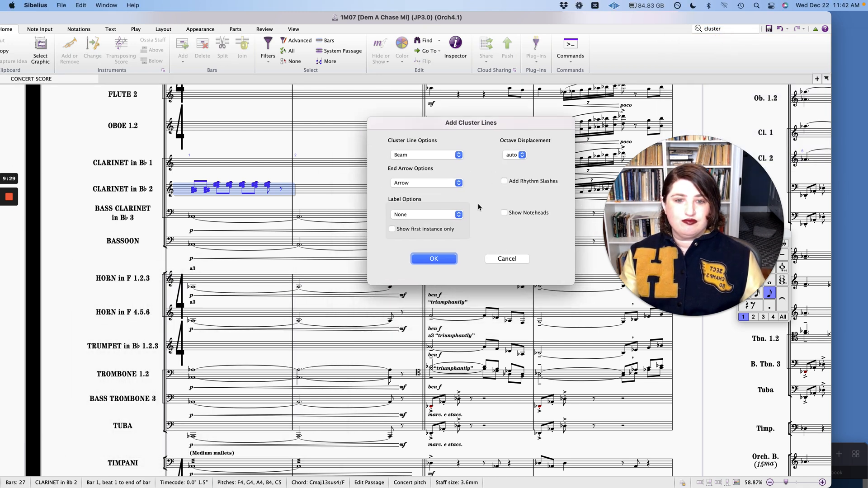
left_click(432, 259)
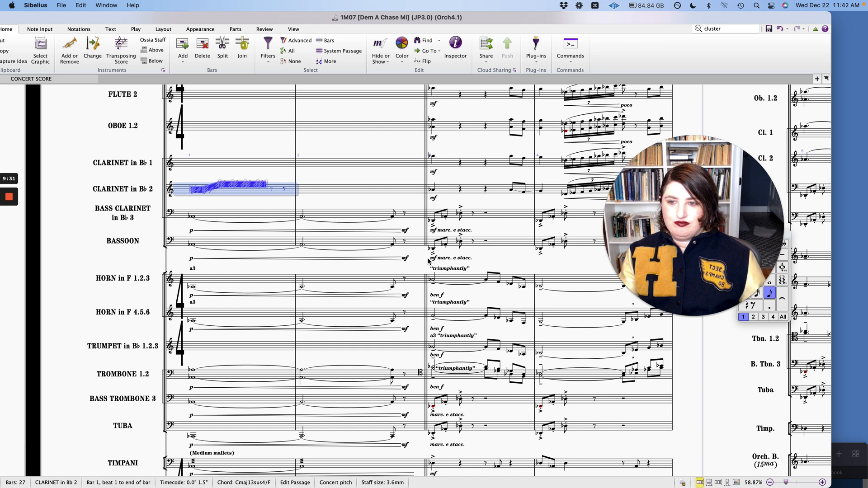
left_click(366, 179)
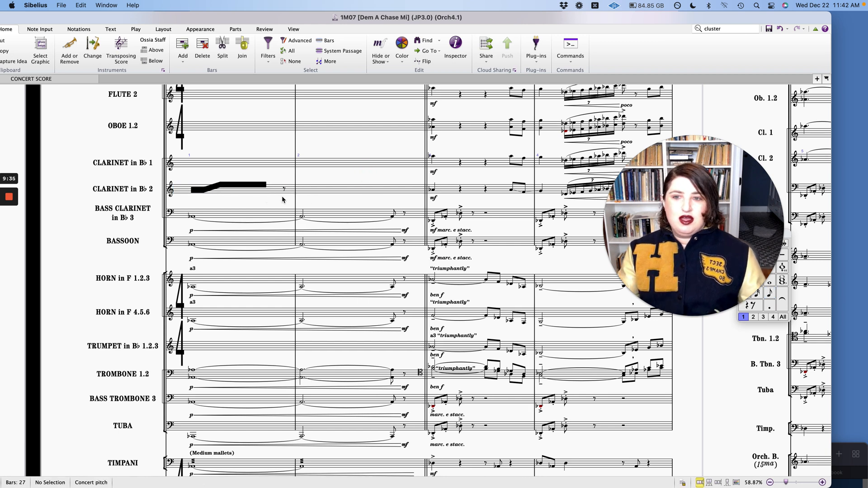
Undo the cluster lines in bar 1 of the Clarinet in B♭ 2 staff.
key("super+z")
key("super+z")
key("super+z")
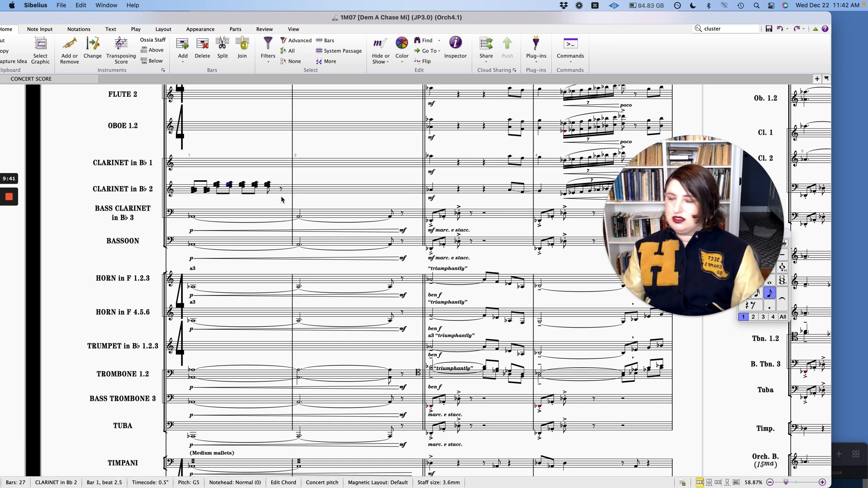
Browse the custom plug-ins in the plug-in list, from Add Parenthetical Trill Note through Swap Trill Line Styles.
left_click(531, 63)
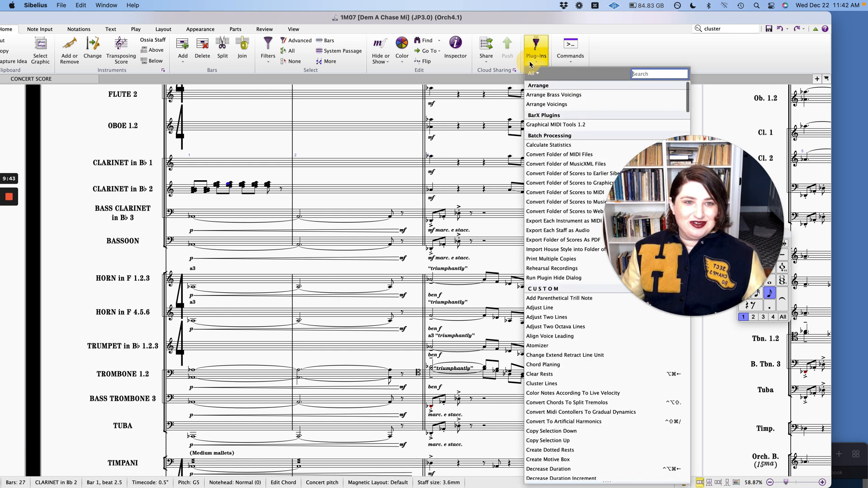
scroll(557, 209, "down", 15)
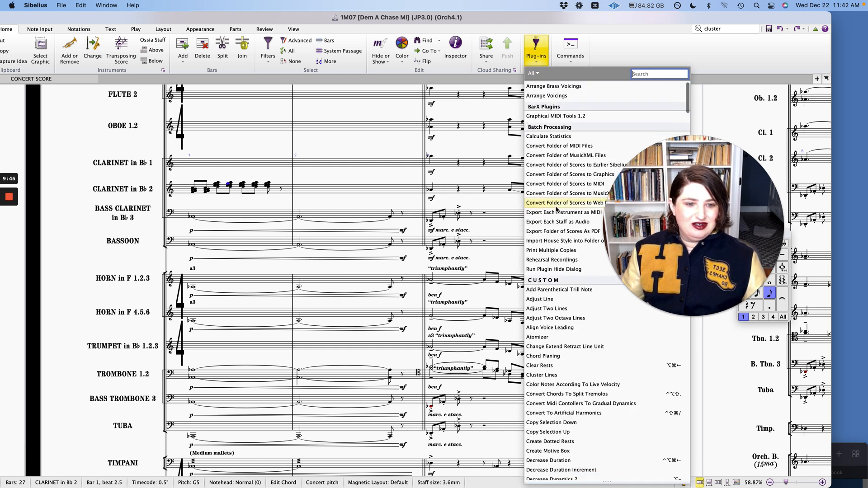
scroll(556, 214, "down", 3)
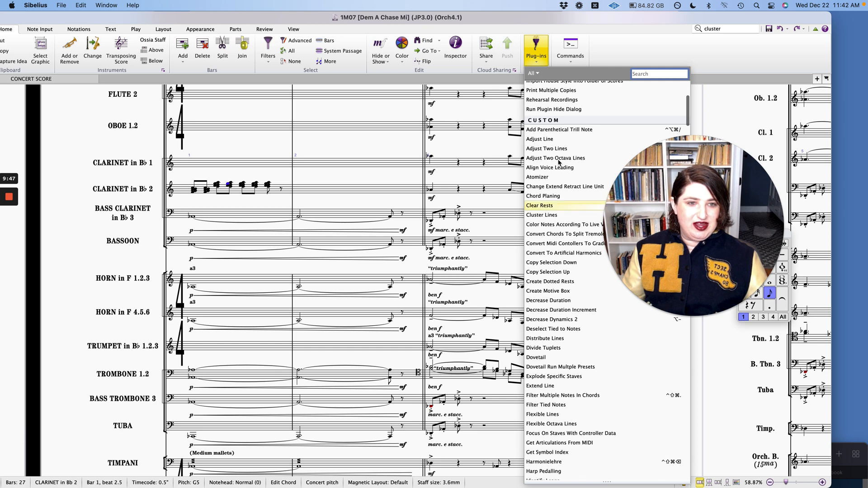
scroll(557, 283, "down", 11)
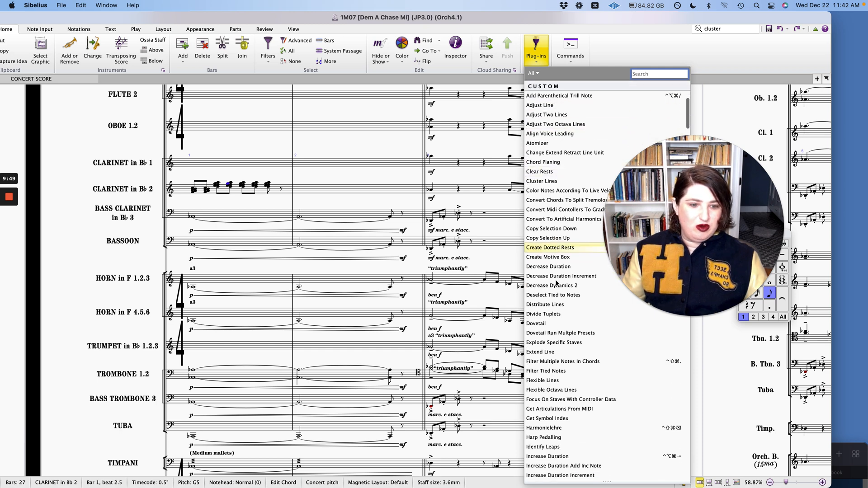
scroll(557, 283, "down", 20)
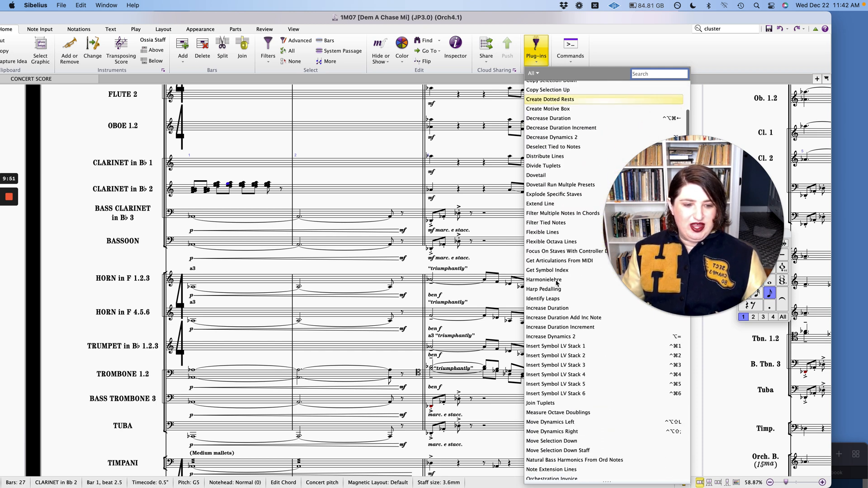
scroll(556, 283, "down", 6)
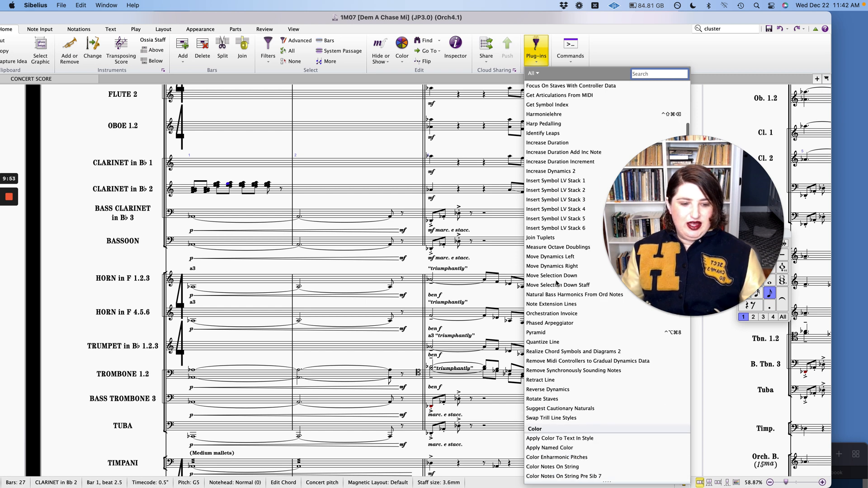
left_click(375, 146)
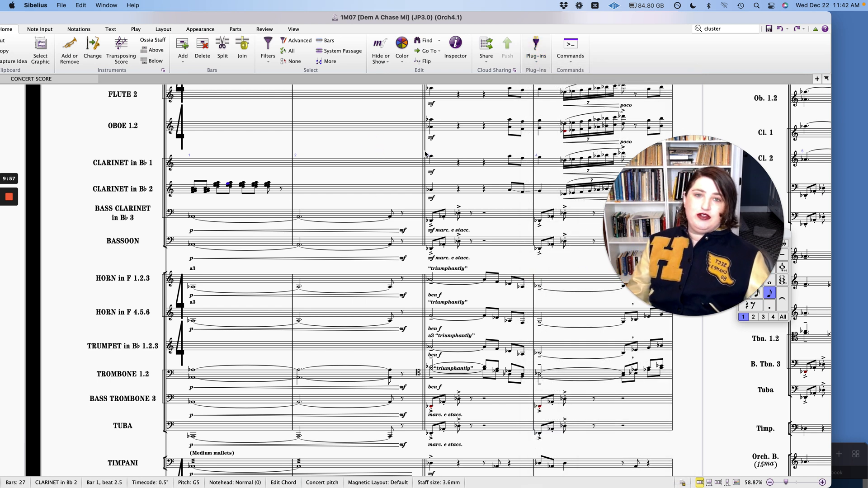
Examine the overall layout of the 1M07 score's opening pages, from the instrumentation page through bar 10.
left_click_drag(679, 146, 405, 42)
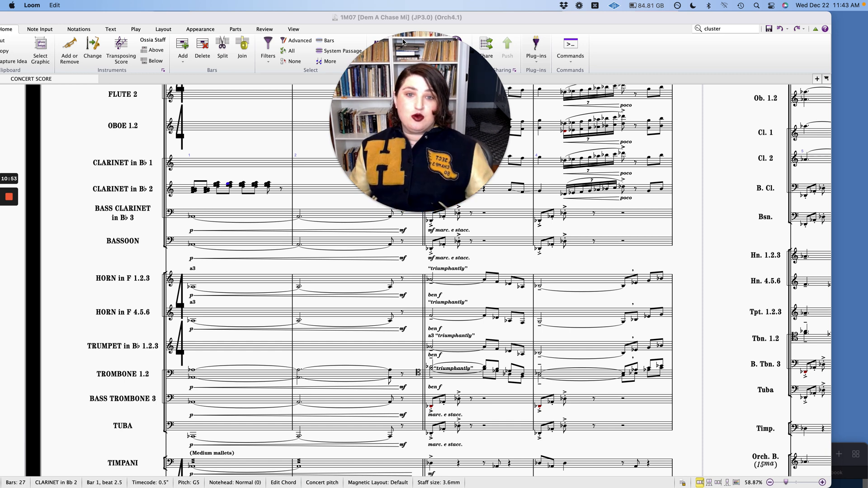
left_click(634, 216)
scroll(635, 217, "down", 5)
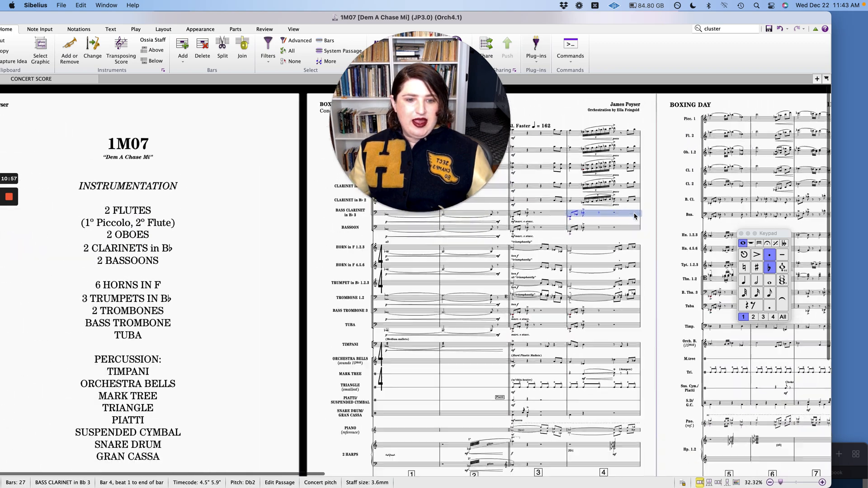
scroll(635, 216, "down", 1)
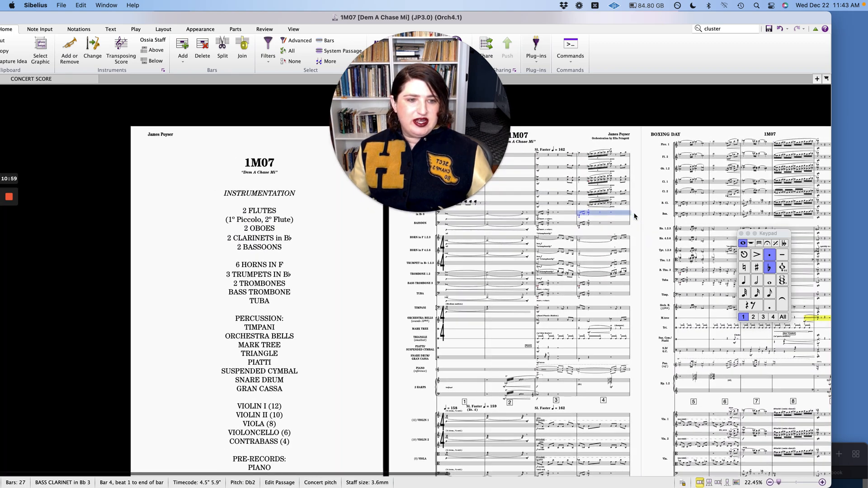
scroll(635, 216, "down", 2)
scroll(634, 216, "right", 4)
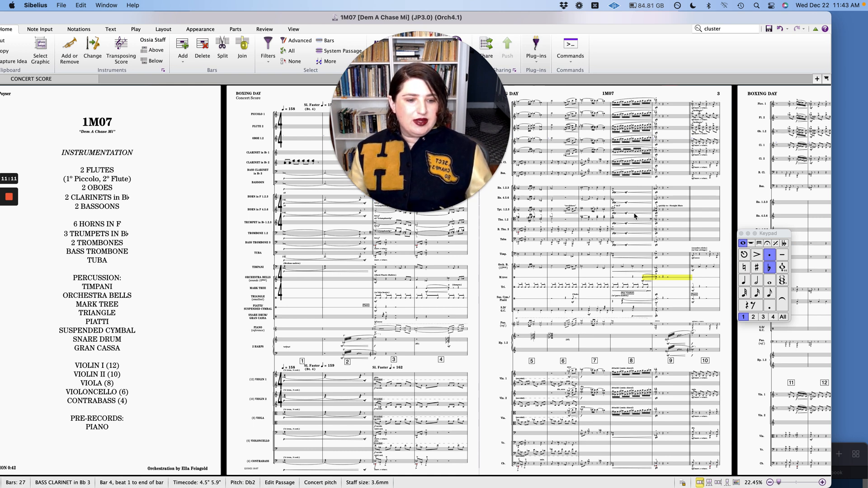
scroll(635, 216, "right", 1)
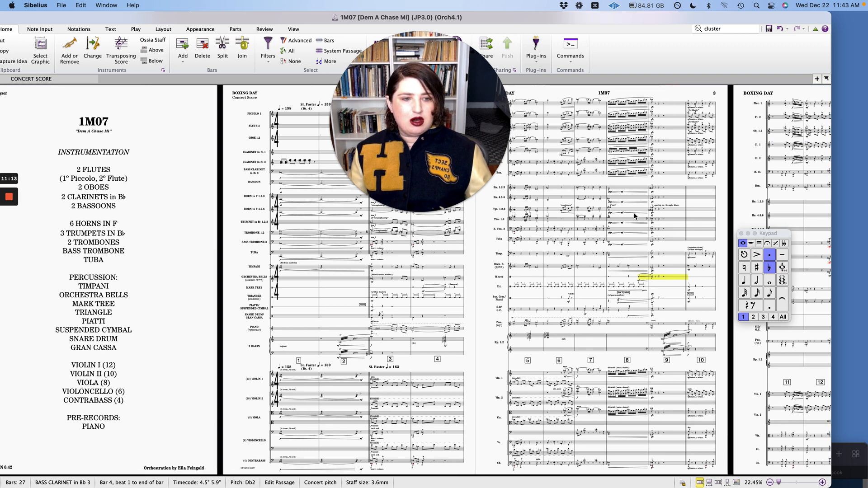